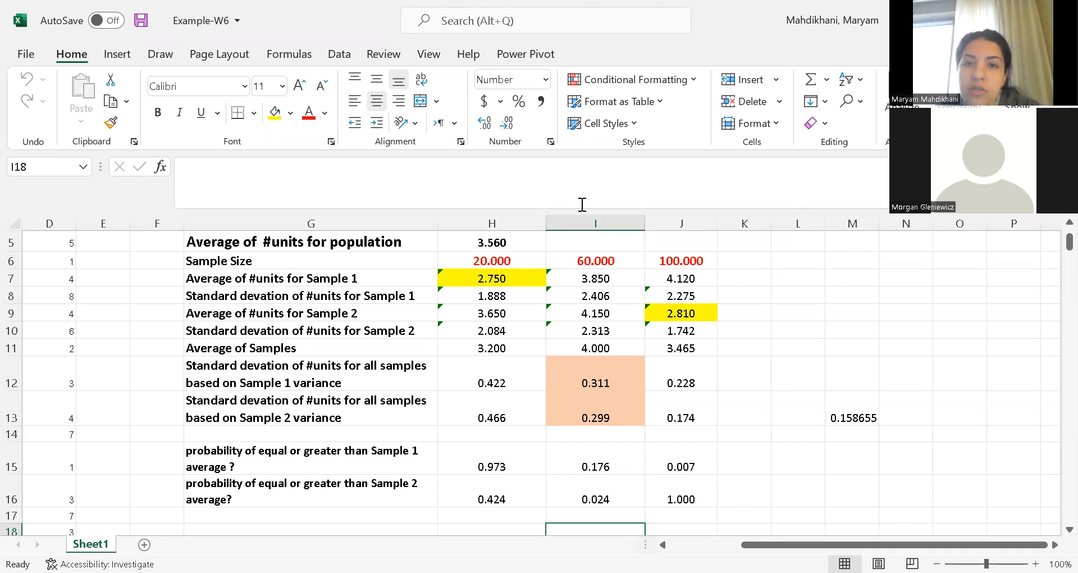
# Examine the plant state abbreviation and number of units data columns from their first record in row 3
pyautogui.moveTo(786, 545); pyautogui.dragTo(724, 545)
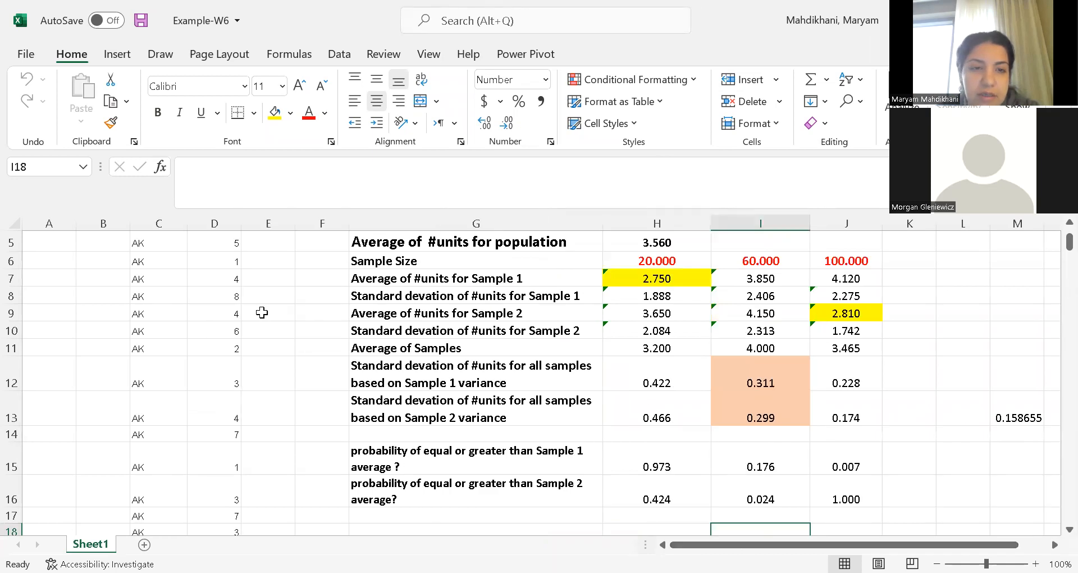
pyautogui.scroll(2, 261, 306)
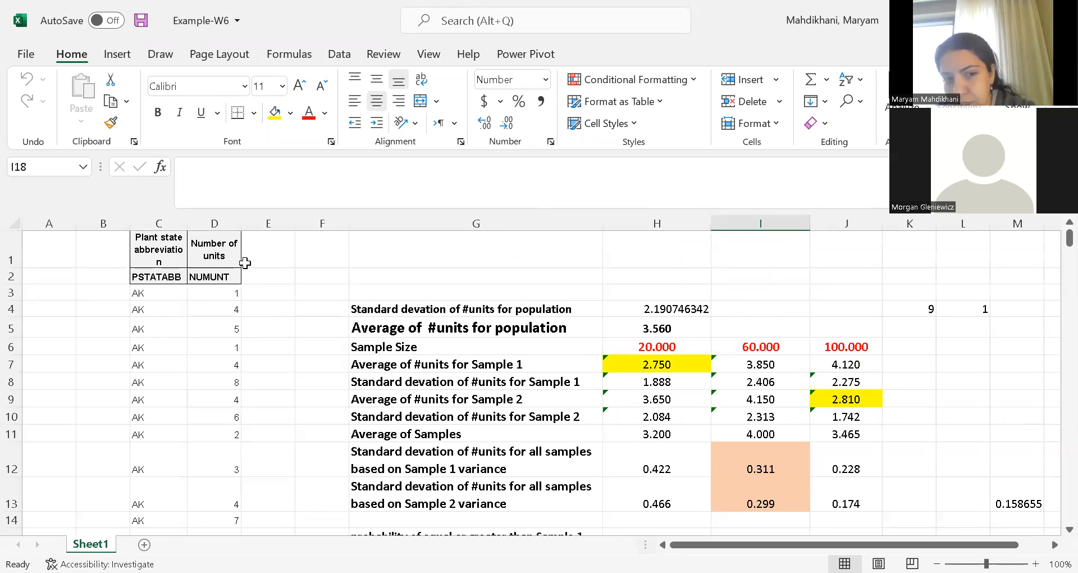
pyautogui.click(175, 292)
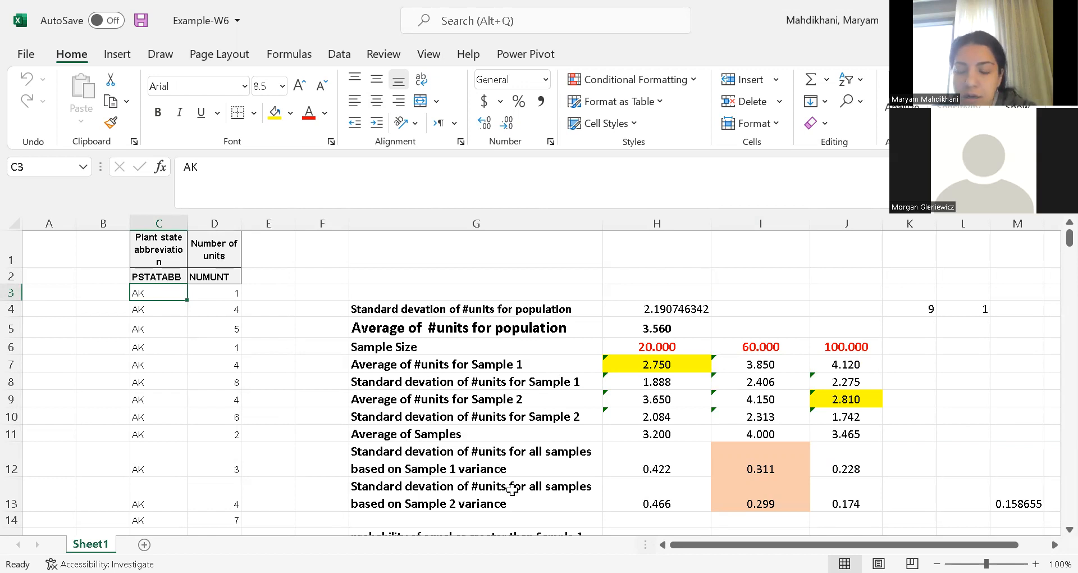
# Review the Sample 1 average and standard deviation formulas for the sample size of 20 without changing them
pyautogui.hscroll(3, 675, 477)
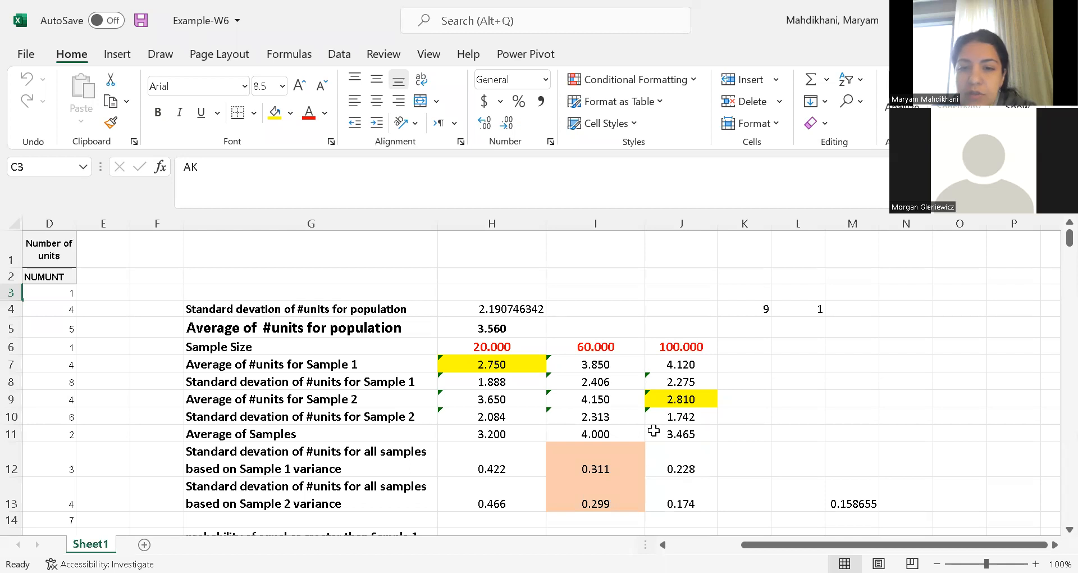
pyautogui.click(531, 344)
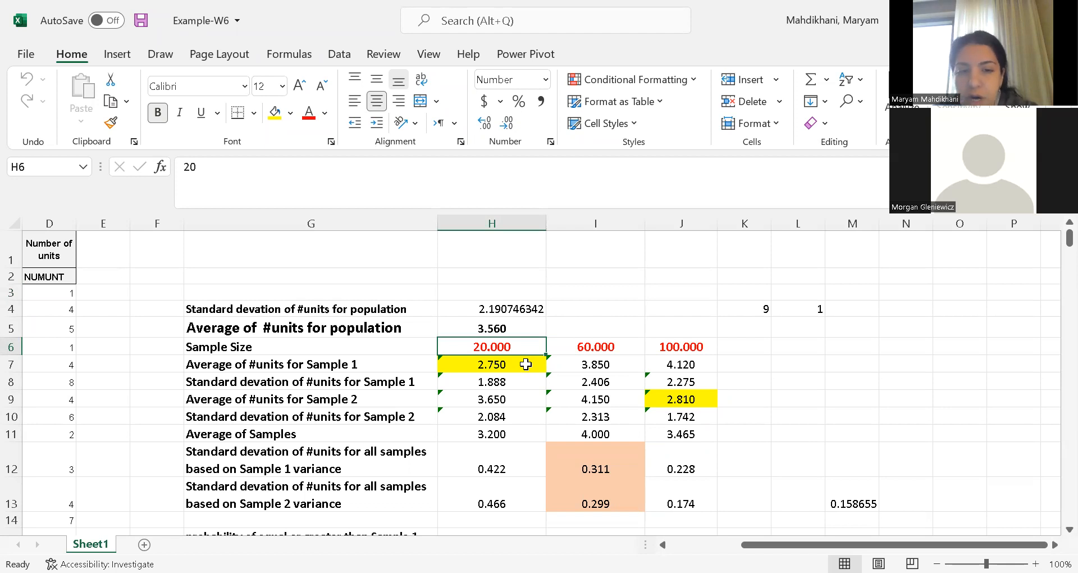
pyautogui.doubleClick(525, 364)
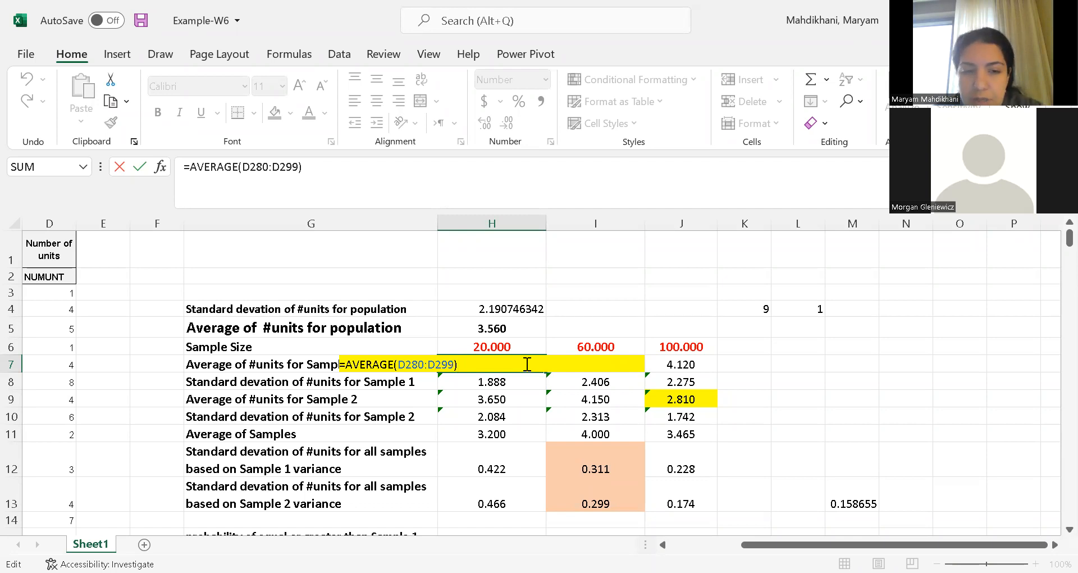
pyautogui.press('Return')
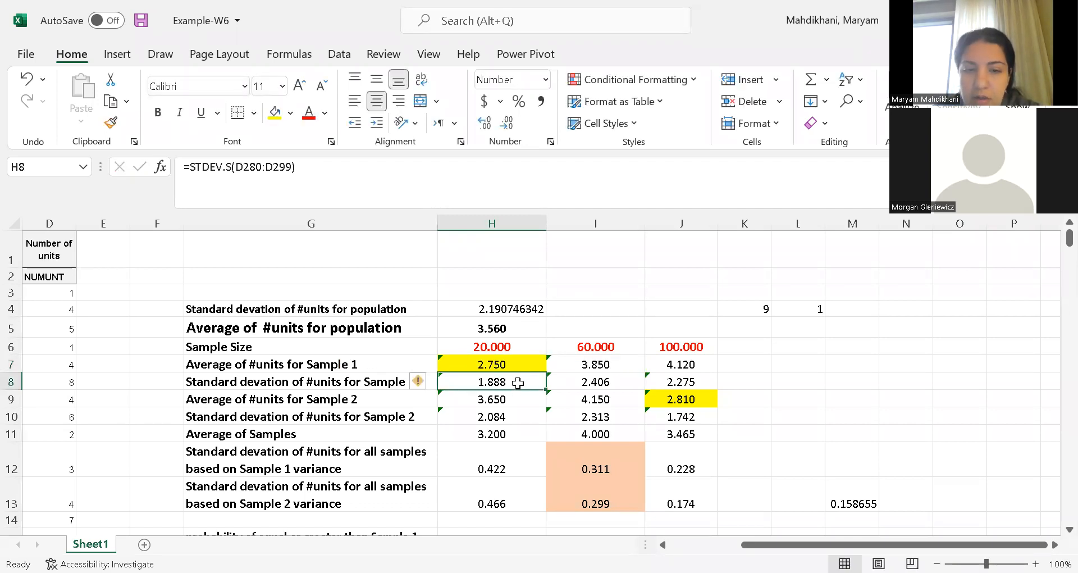
pyautogui.doubleClick(517, 379)
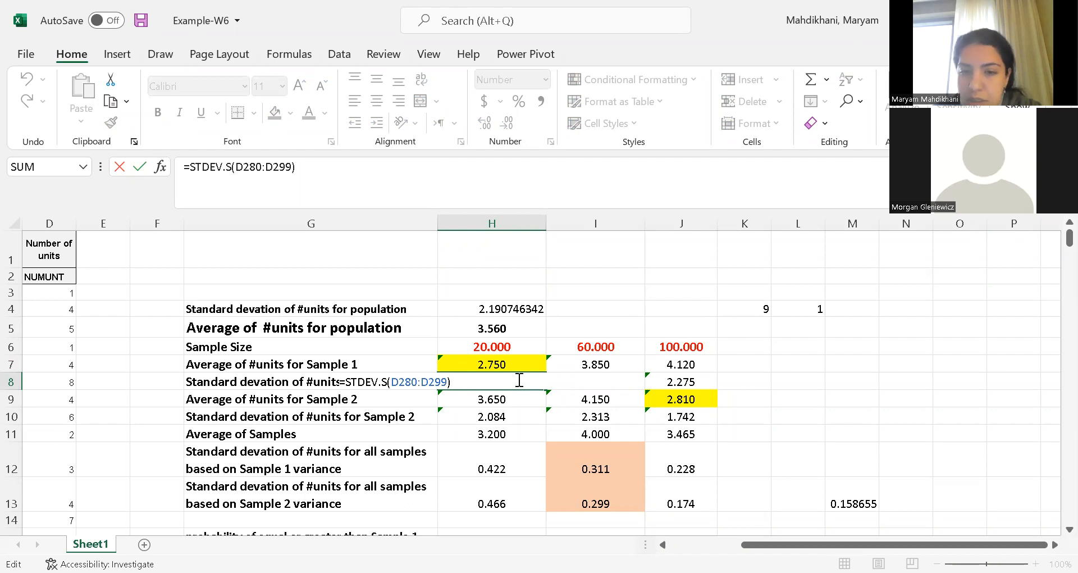
pyautogui.press('Return')
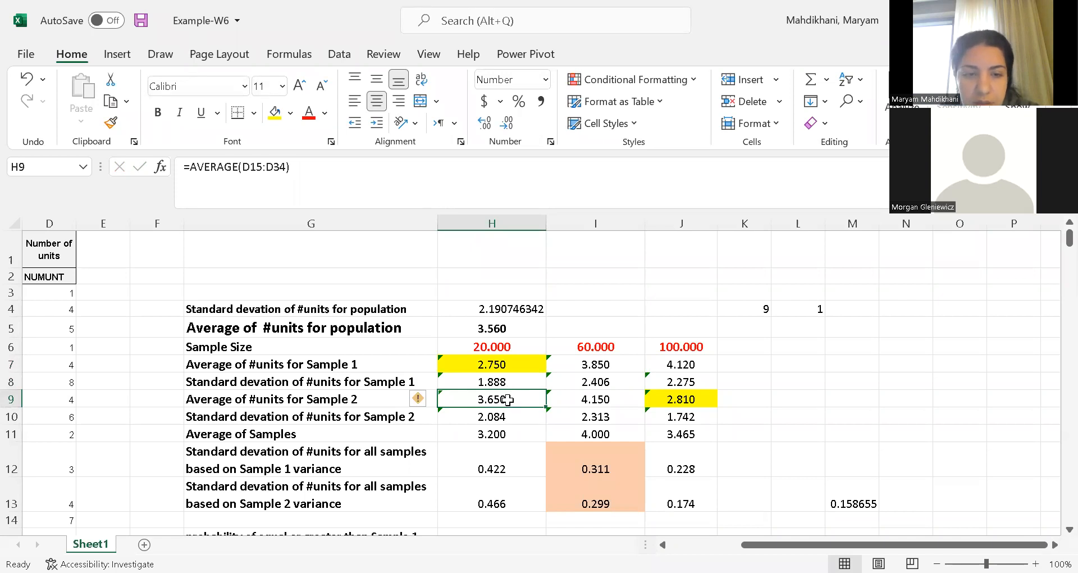
# Review the Sample 2 average and standard deviation formulas for the sample size of 20, leaving them as they are
pyautogui.doubleClick(508, 400)
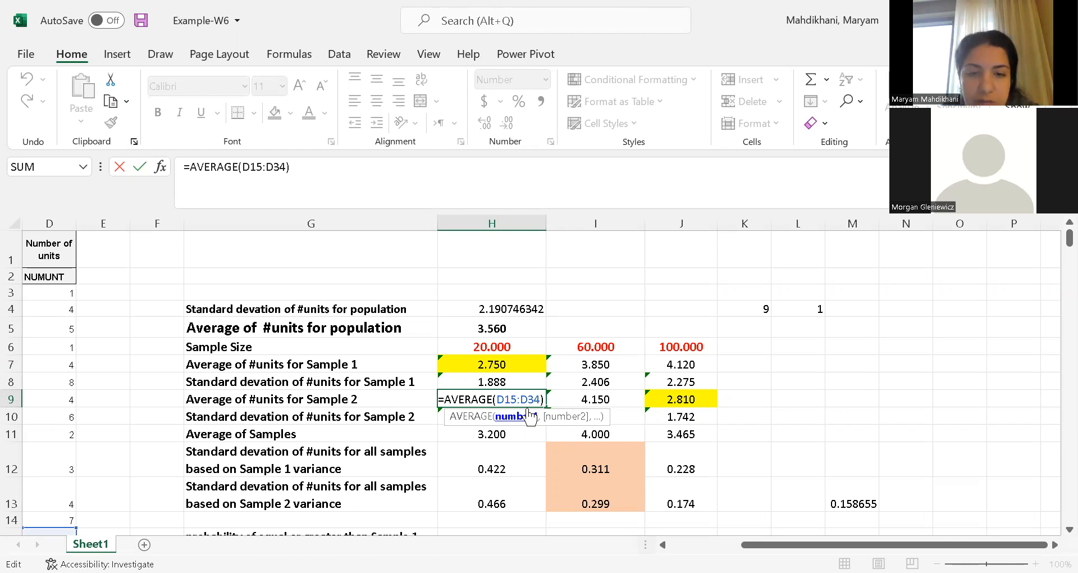
pyautogui.press('Return')
pyautogui.doubleClick(528, 418)
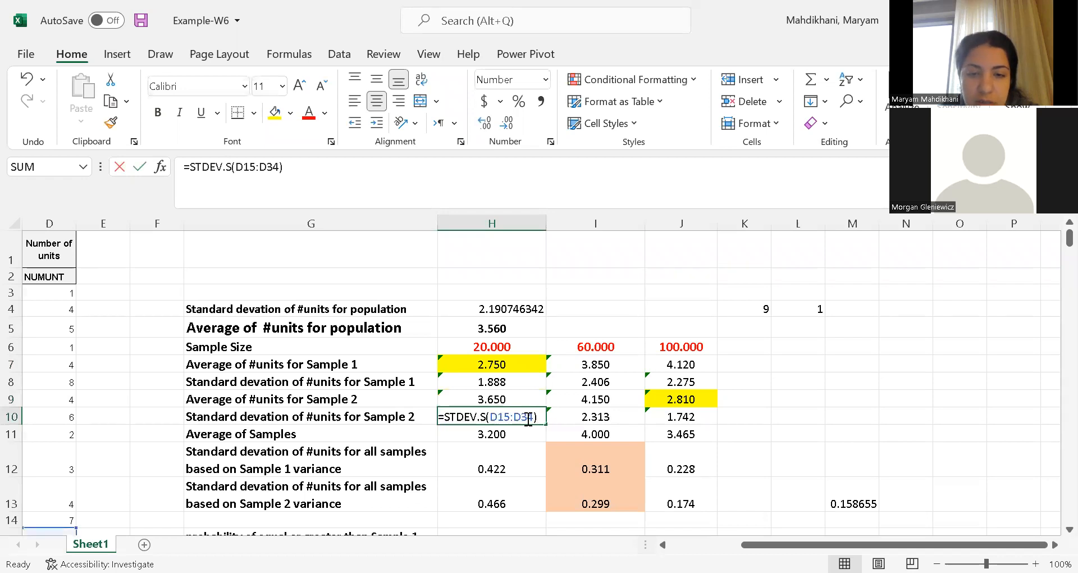
pyautogui.press('Return')
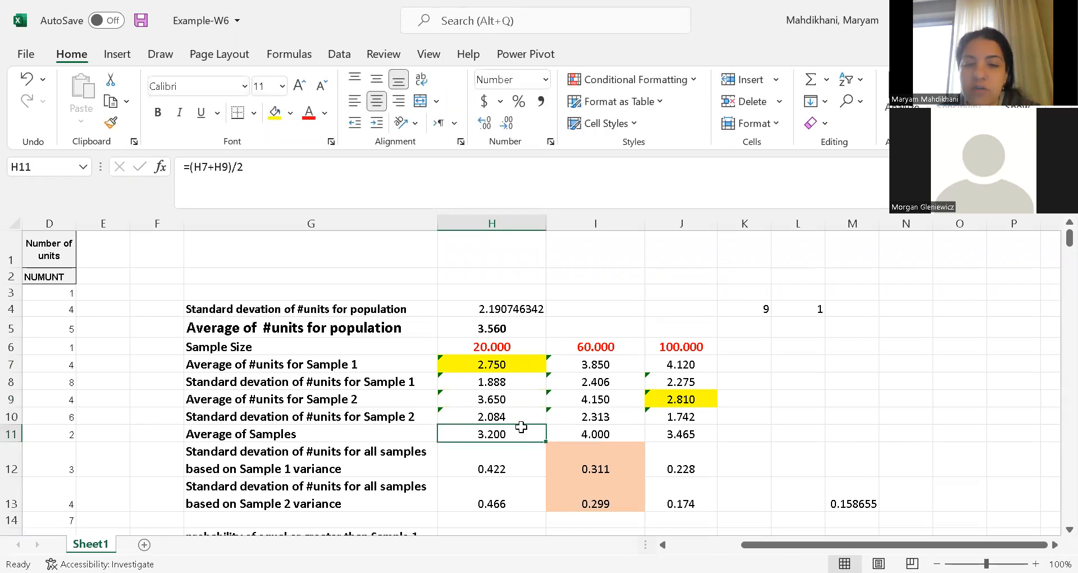
# Check the two sample averages for size 20 and the Average of Samples formula in H11 that combines them
pyautogui.click(507, 365)
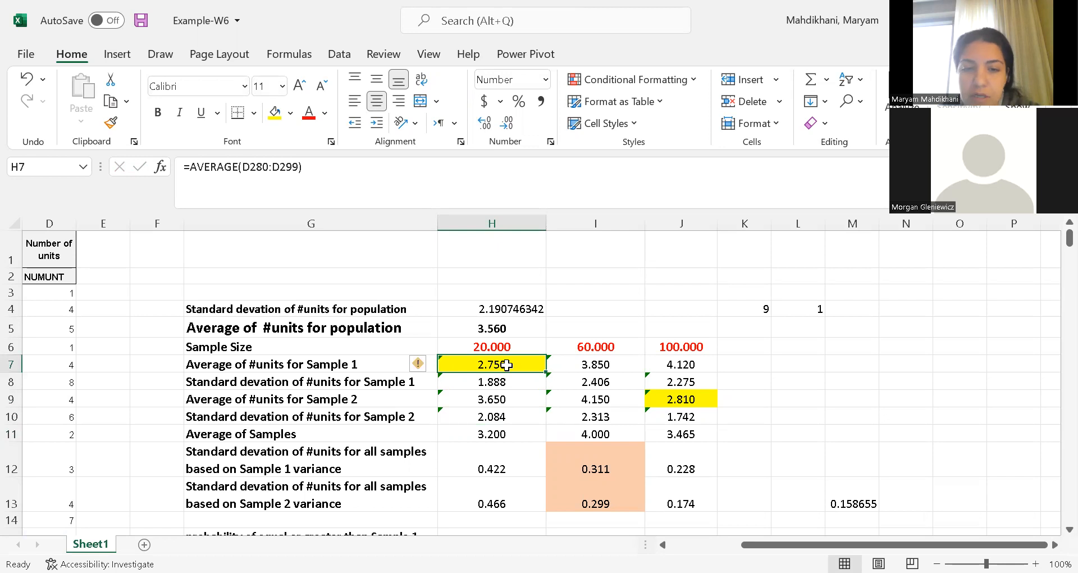
pyautogui.click(502, 402)
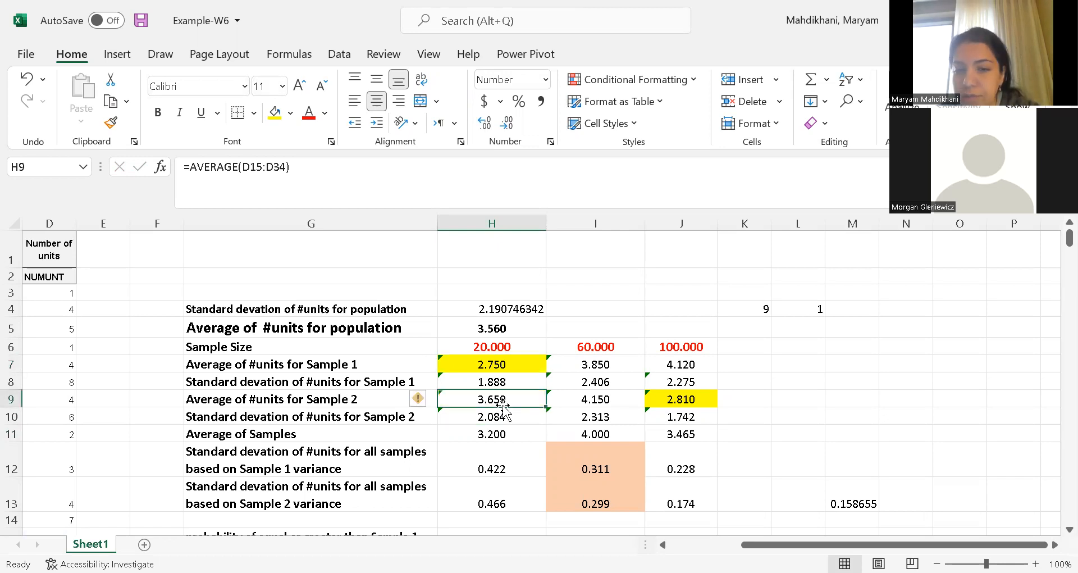
pyautogui.doubleClick(507, 435)
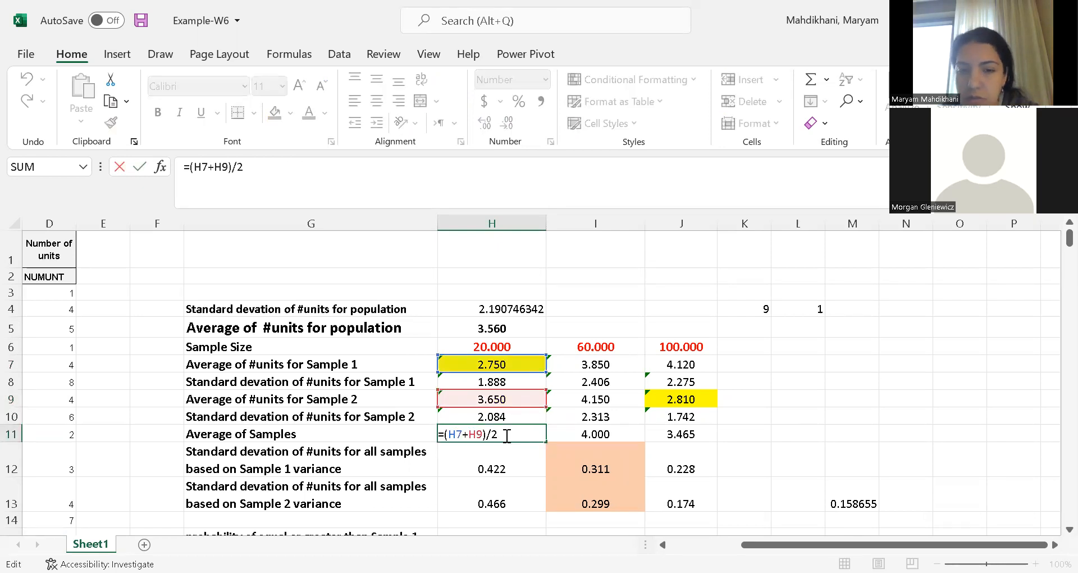
pyautogui.press('Return')
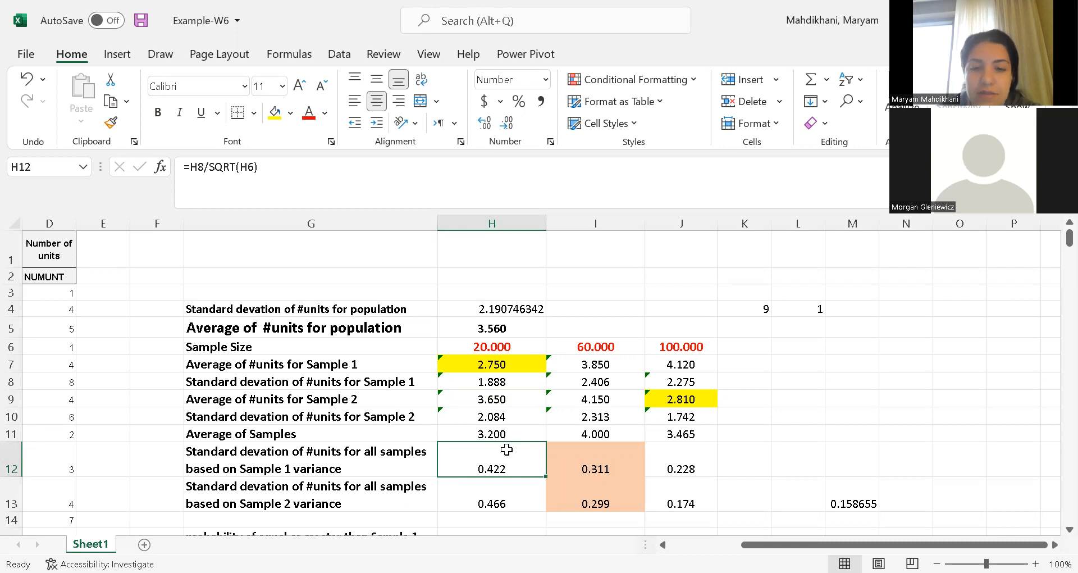
# Inspect the formulas in H12 and H13 for the all-samples standard deviation based on Sample 1 and Sample 2 variance
pyautogui.doubleClick(508, 449)
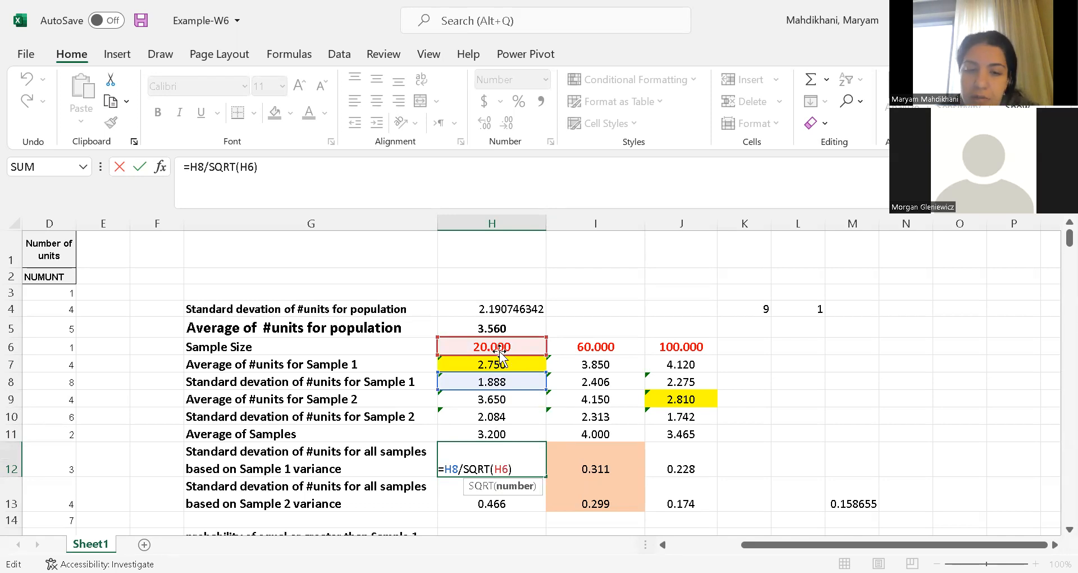
pyautogui.press('Return')
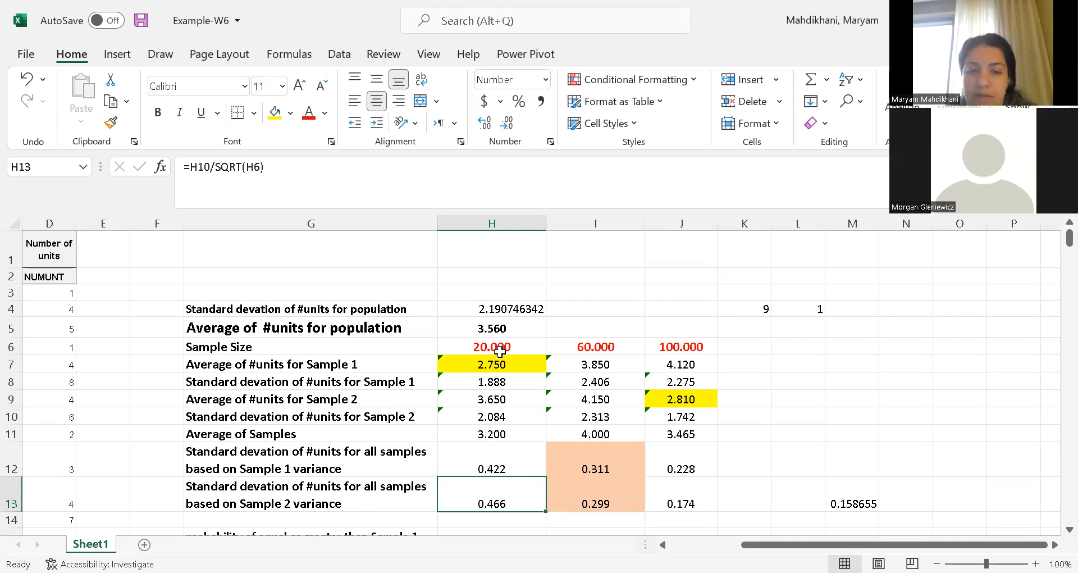
pyautogui.doubleClick(495, 499)
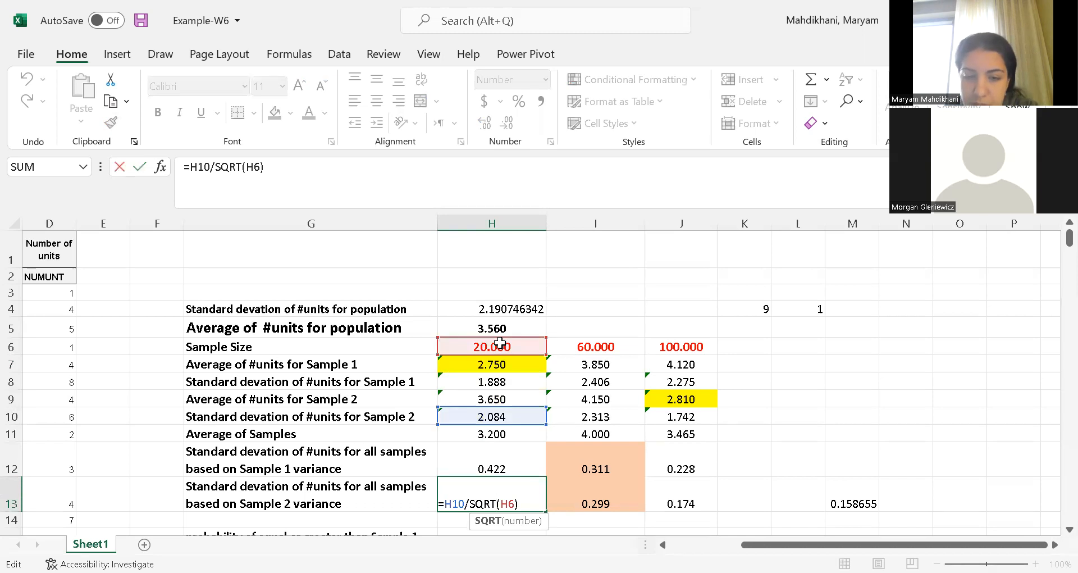
pyautogui.press('Return')
pyautogui.scroll(-1, 508, 418)
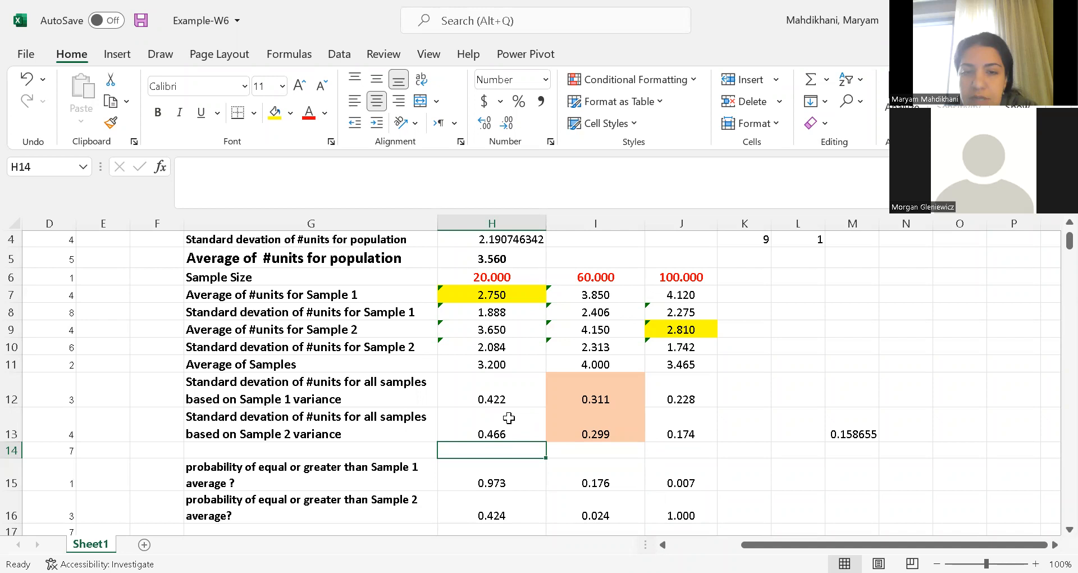
# Inspect the Sample 1 average in H7 and the NORM.DIST formula in H15 for its equal-or-greater probability
pyautogui.click(484, 296)
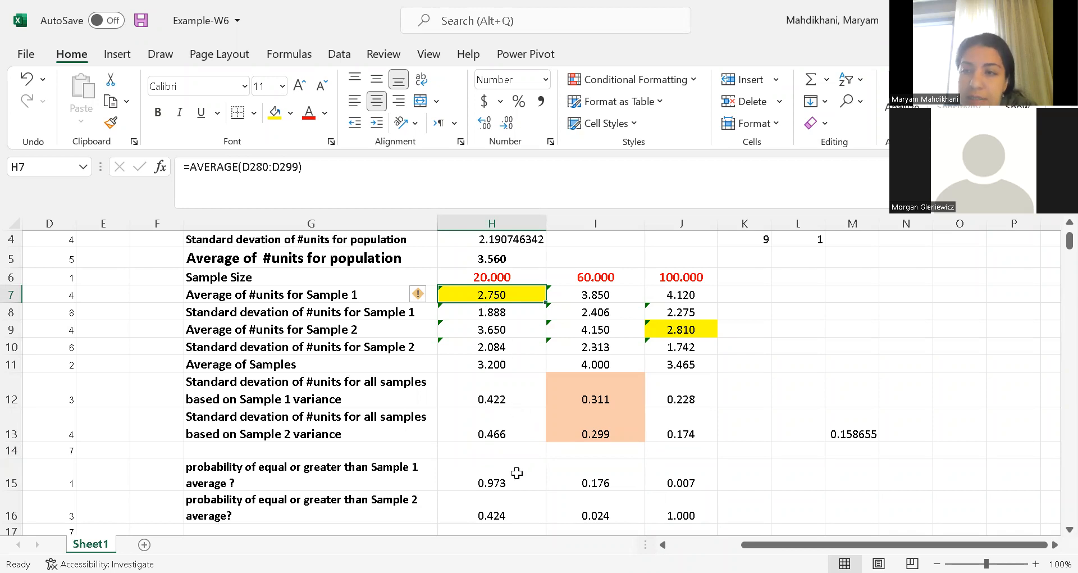
pyautogui.click(517, 474)
pyautogui.doubleClick(517, 473)
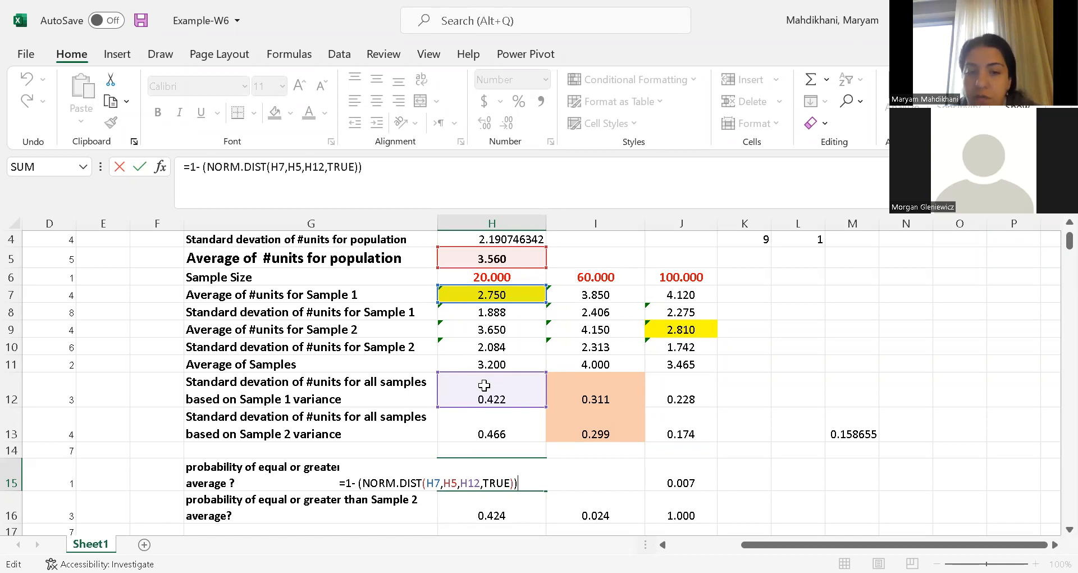
pyautogui.press('Return')
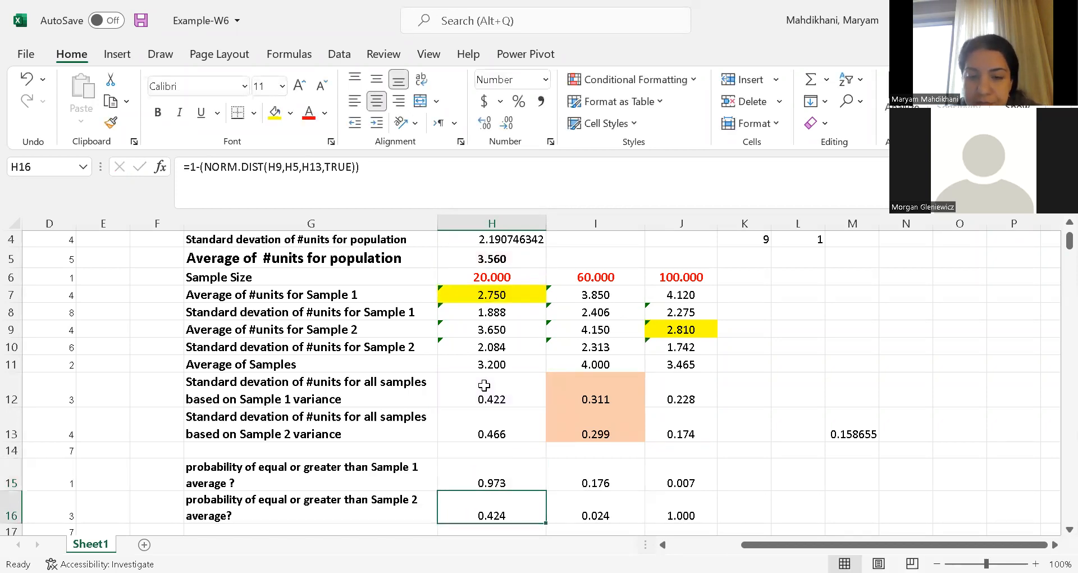
pyautogui.click(494, 467)
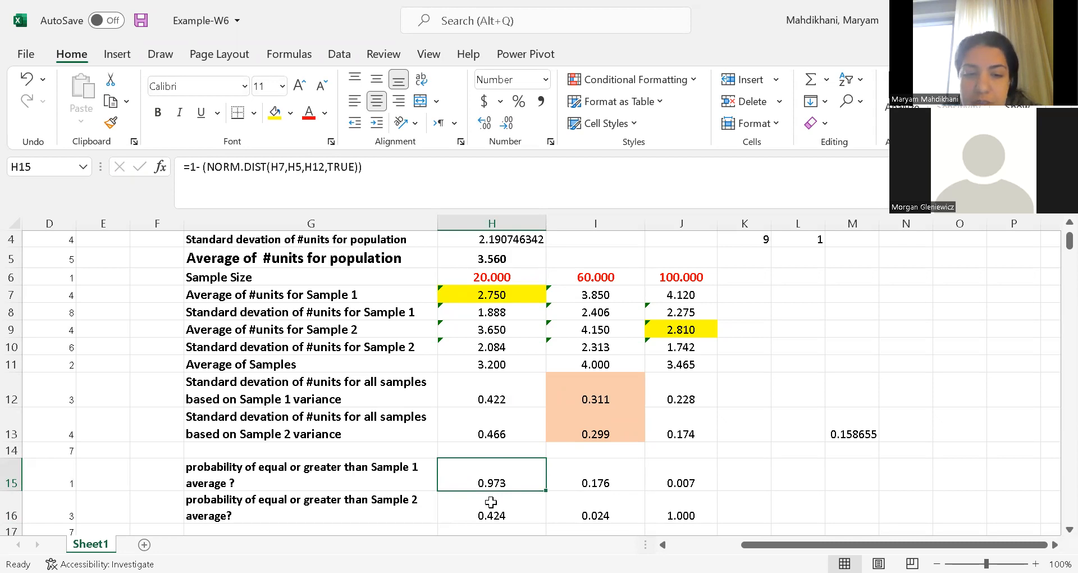
# Inspect the Sample 2 average in H9 and the NORM.DIST formula in H16 for its equal-or-greater probability
pyautogui.click(475, 328)
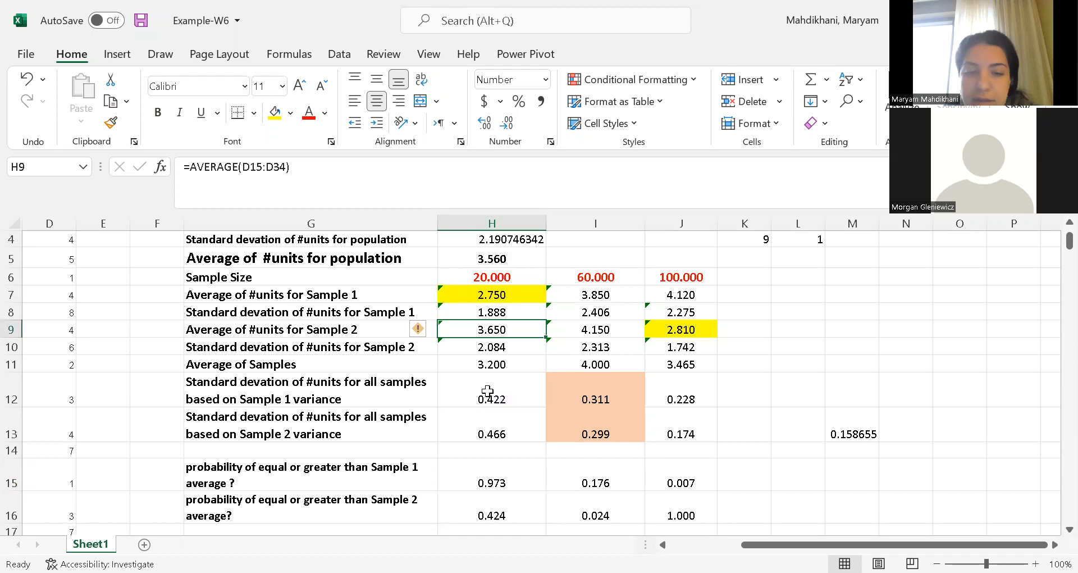
pyautogui.doubleClick(488, 511)
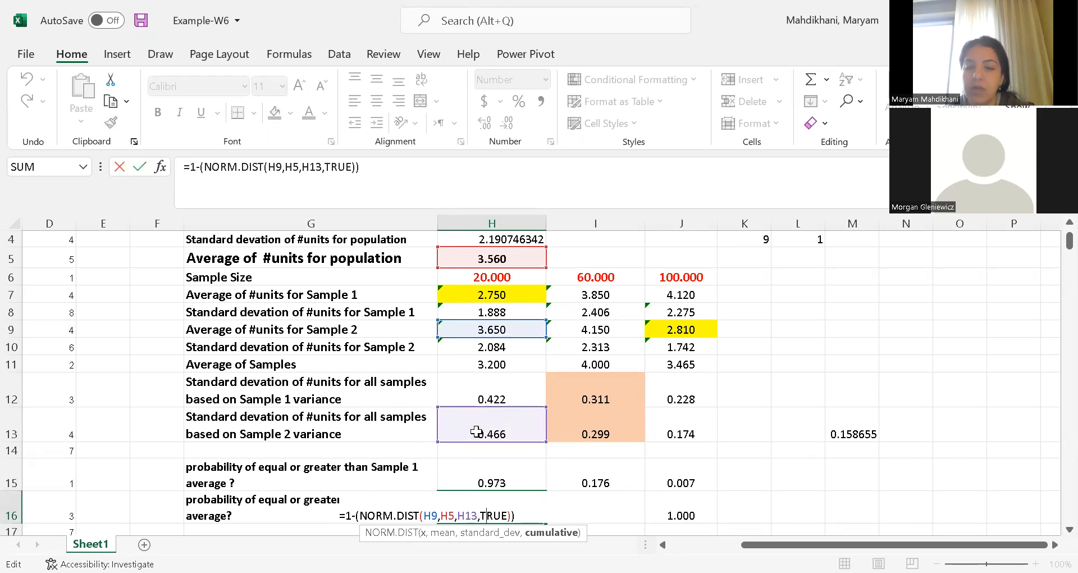
pyautogui.press('Return')
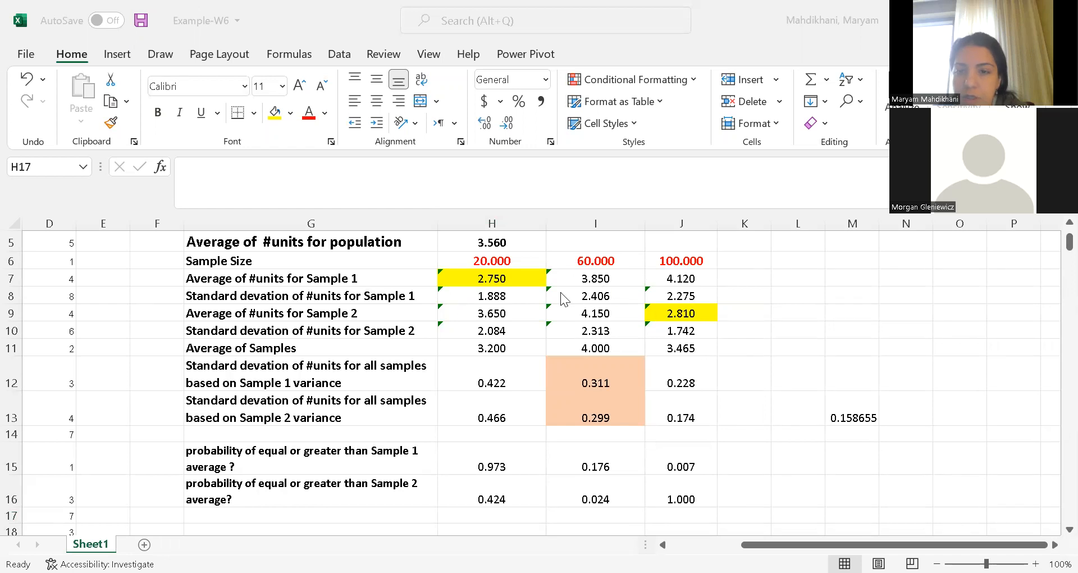
# Review the Sample 1 average and standard deviation formulas in I7 and I8 for the sample size of 60
pyautogui.click(590, 263)
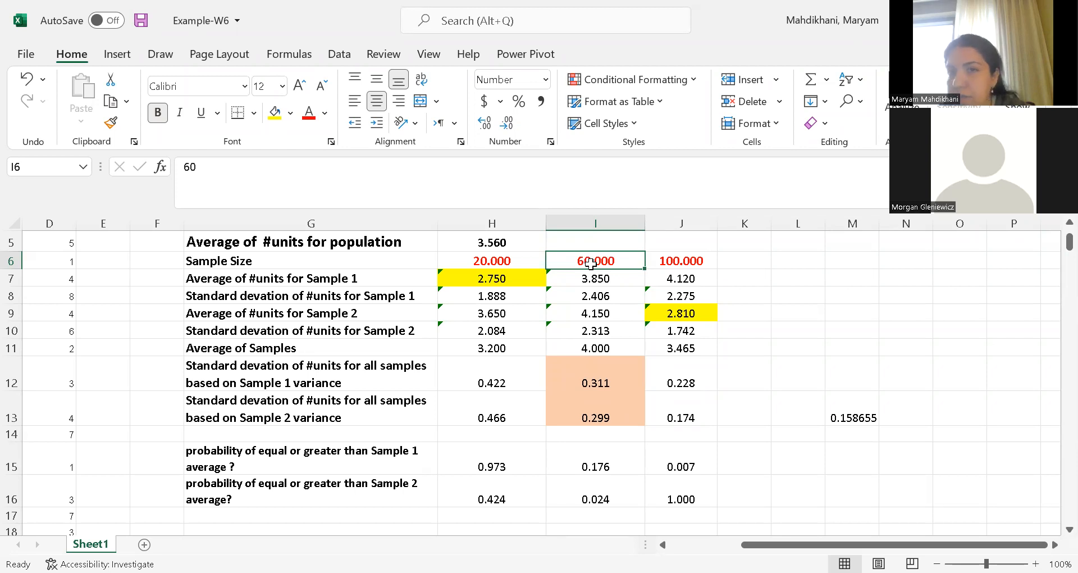
pyautogui.doubleClick(588, 280)
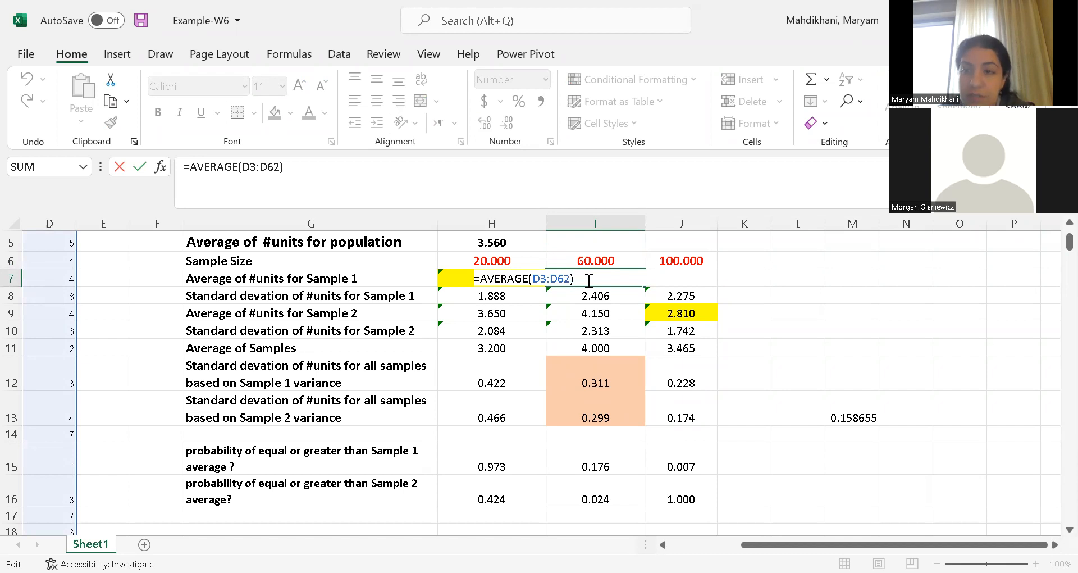
pyautogui.press('Return')
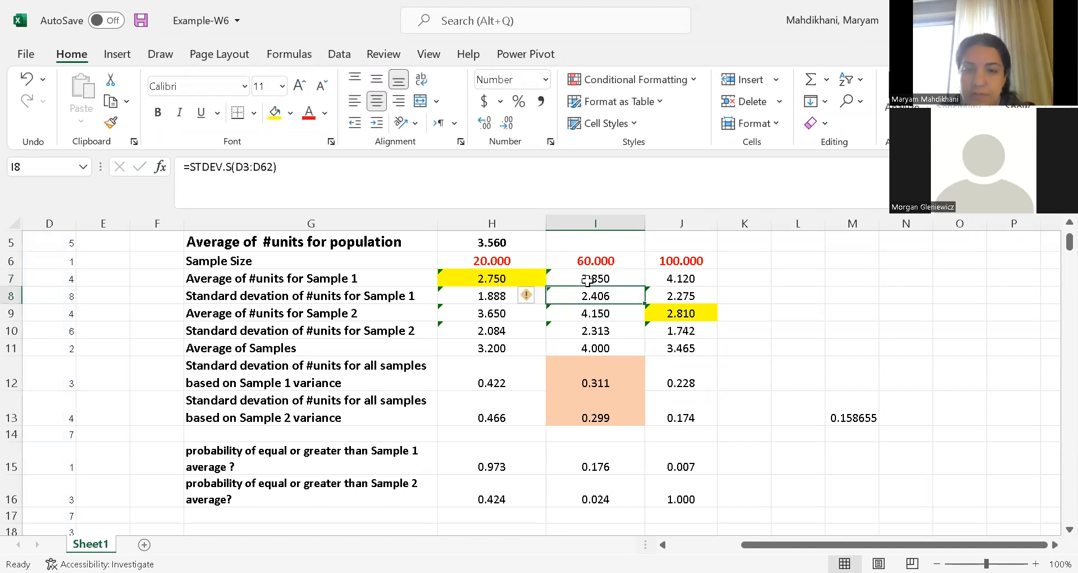
pyautogui.doubleClick(598, 296)
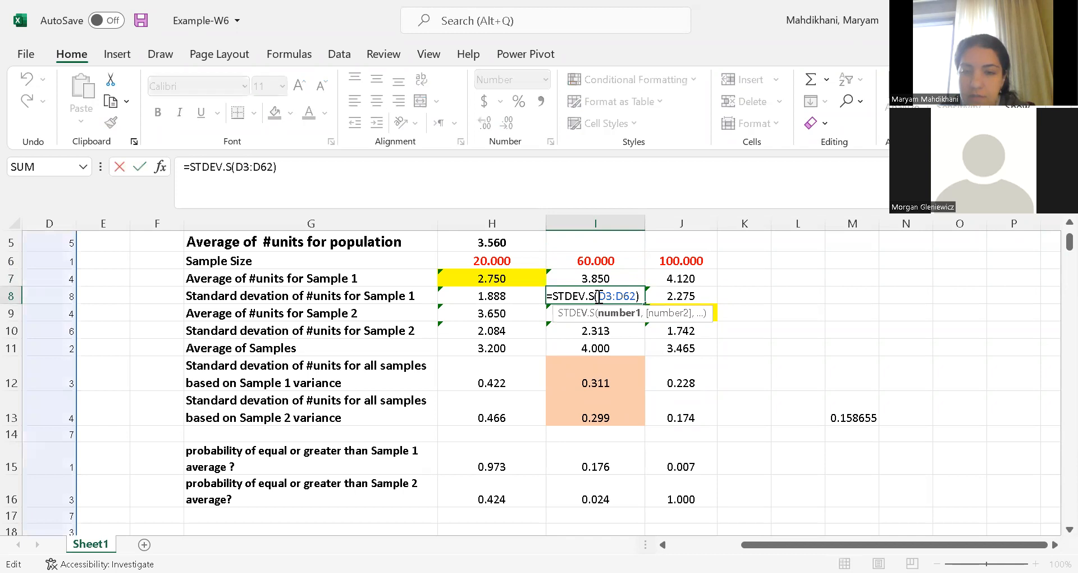
pyautogui.press('Return')
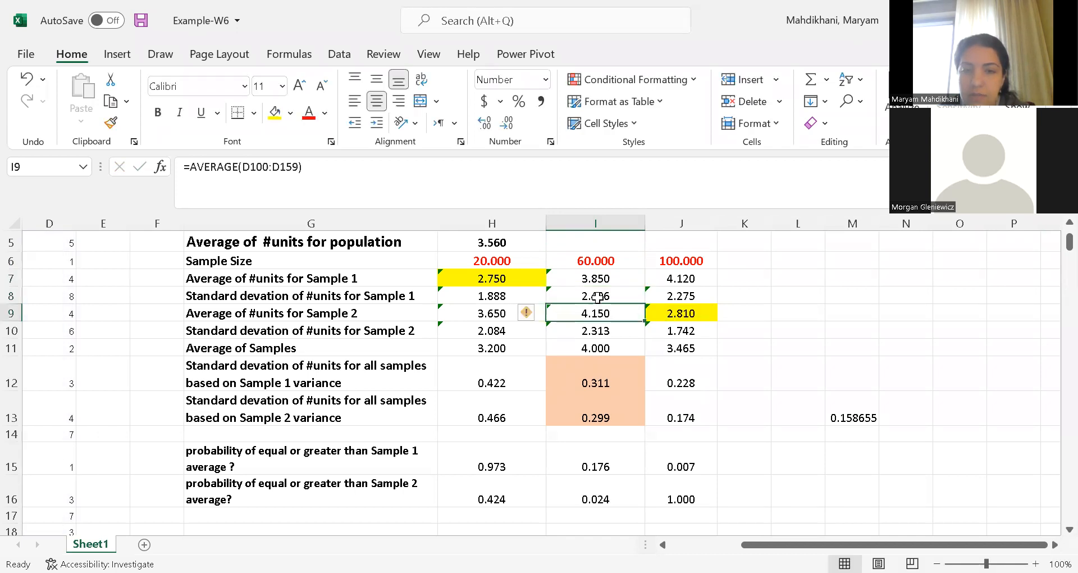
# Inspect the Sample 2 standard deviation formula in I10 and the average-of-samples formula in I11 for the sample size of 60
pyautogui.click(591, 333)
pyautogui.doubleClick(590, 333)
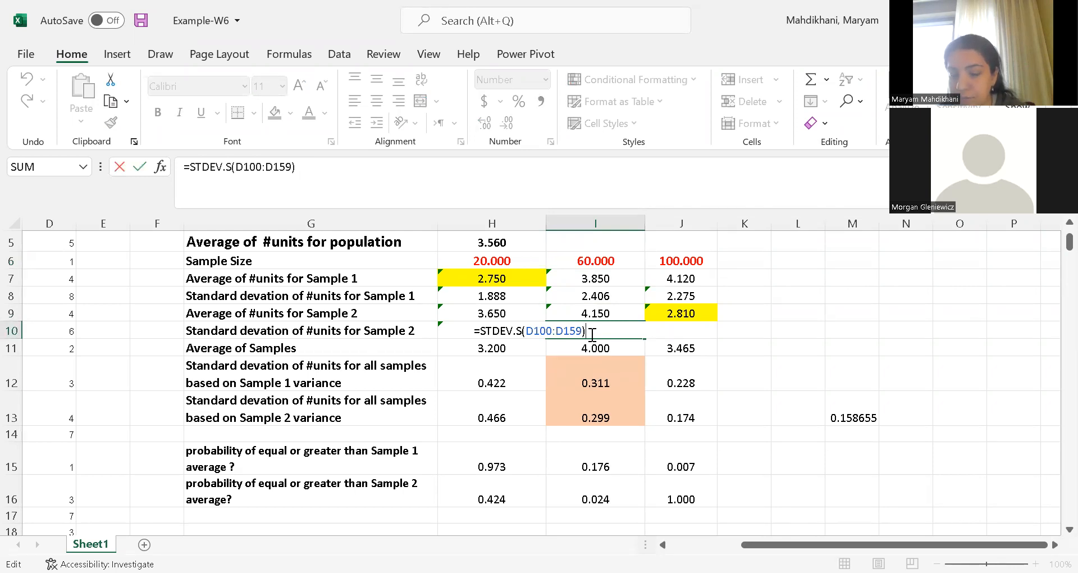
pyautogui.press('Return')
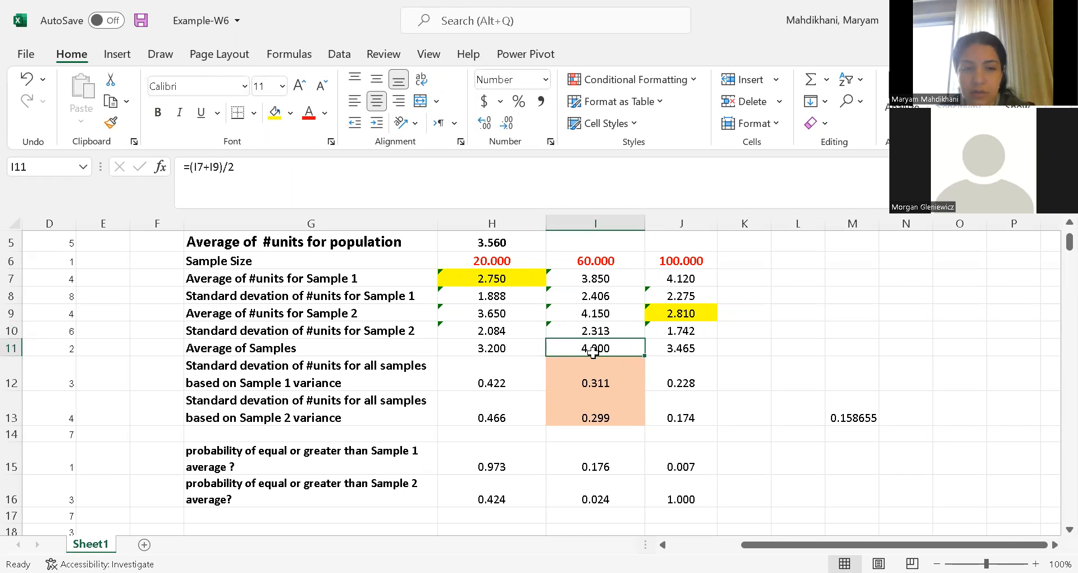
pyautogui.doubleClick(594, 350)
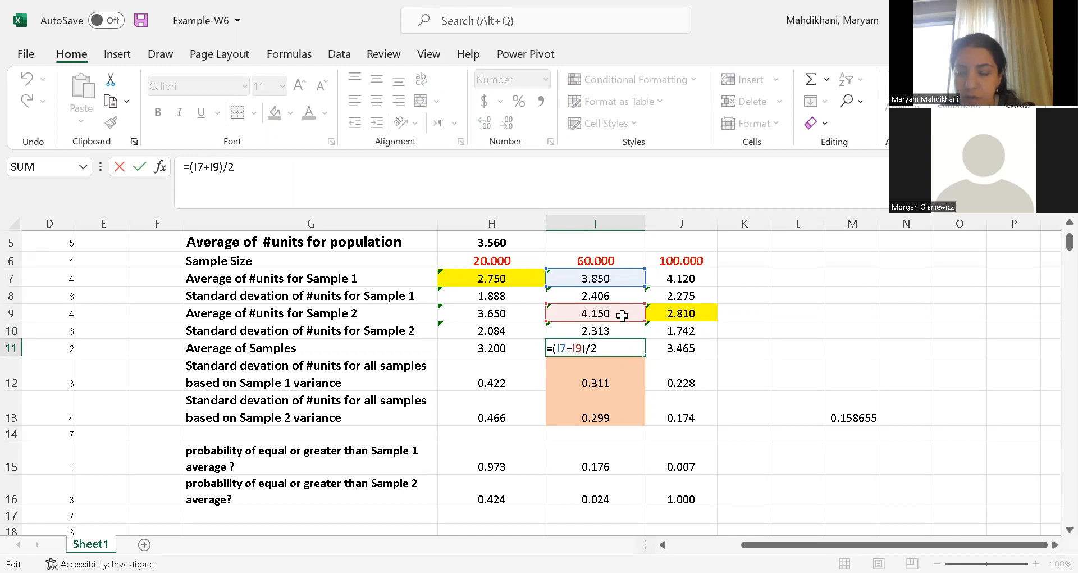
pyautogui.press('Return')
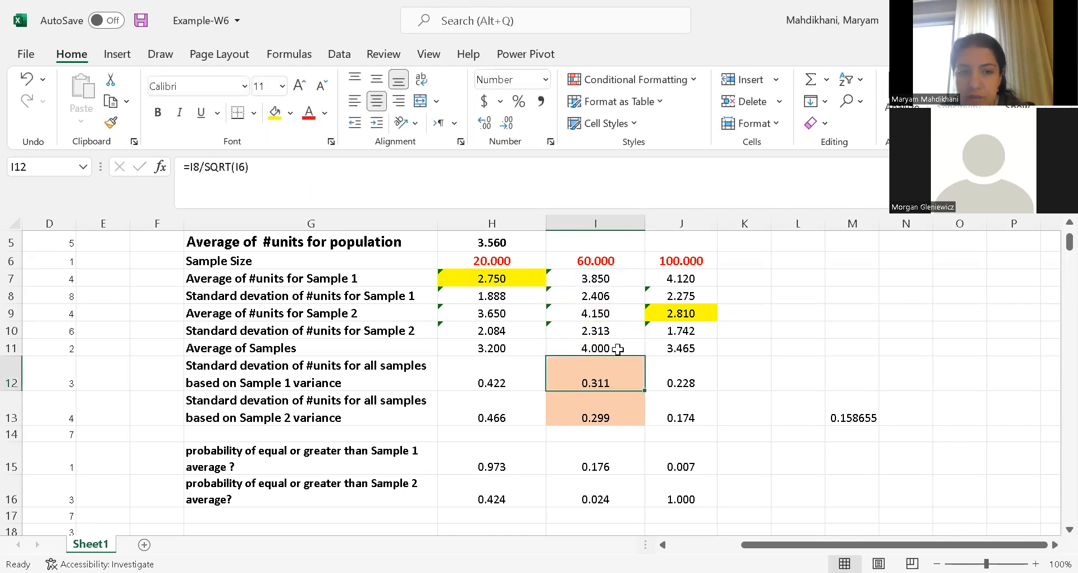
# Compare the average of samples in I11 with the Sample 1 average in I7 and the population average in H5
pyautogui.click(618, 349)
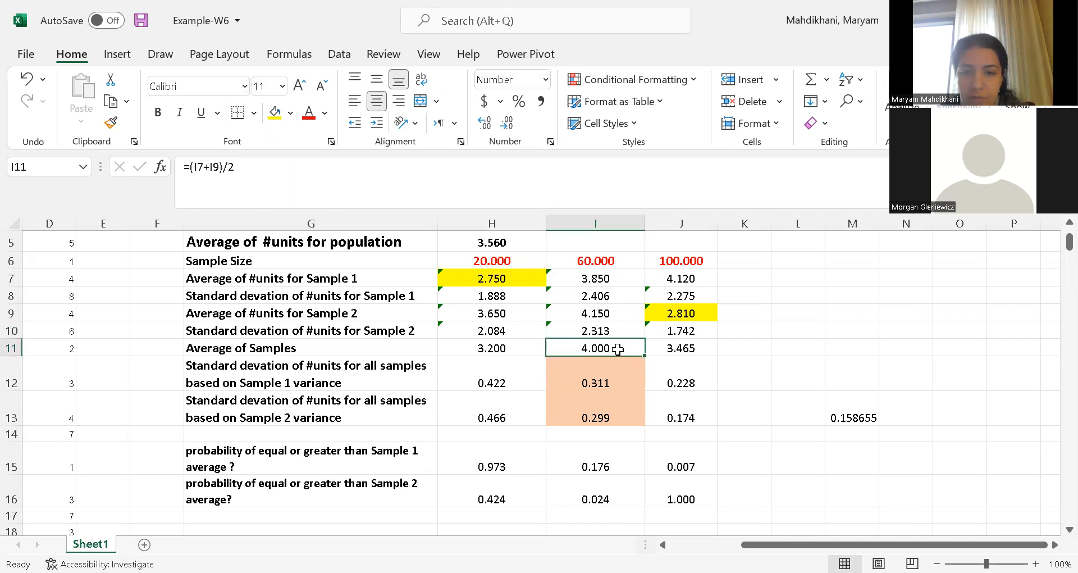
pyautogui.click(595, 281)
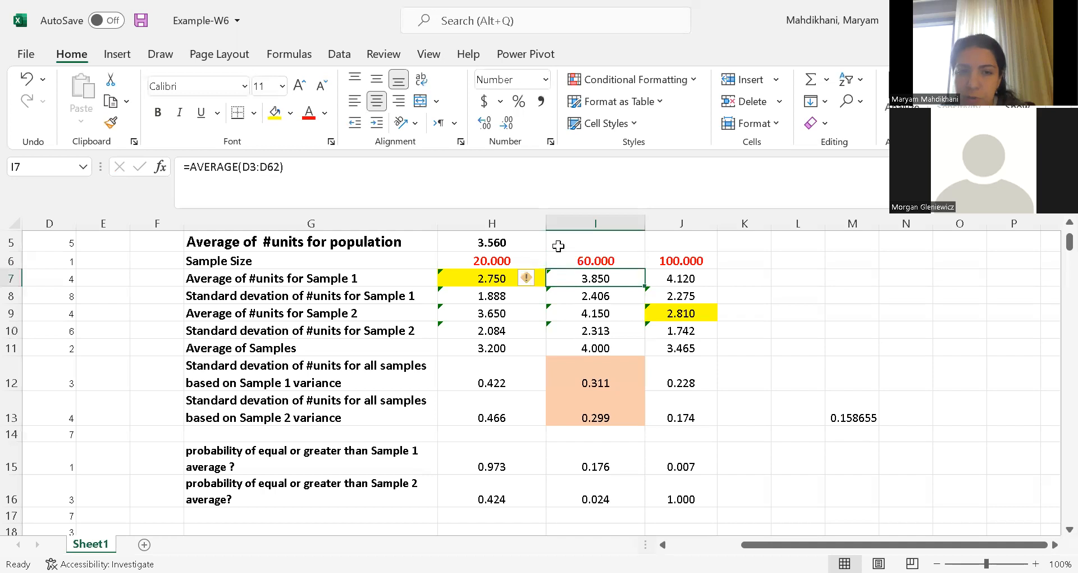
pyautogui.click(517, 242)
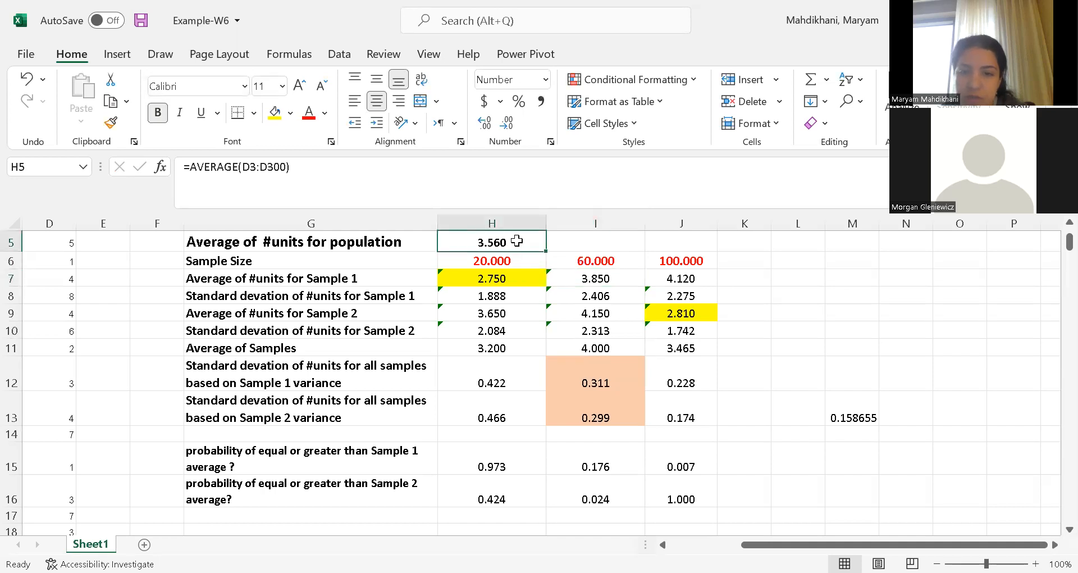
# Inspect the formulas in I12 and I13 for the all-samples standard deviation based on Sample 1 and Sample 2 variance
pyautogui.click(610, 384)
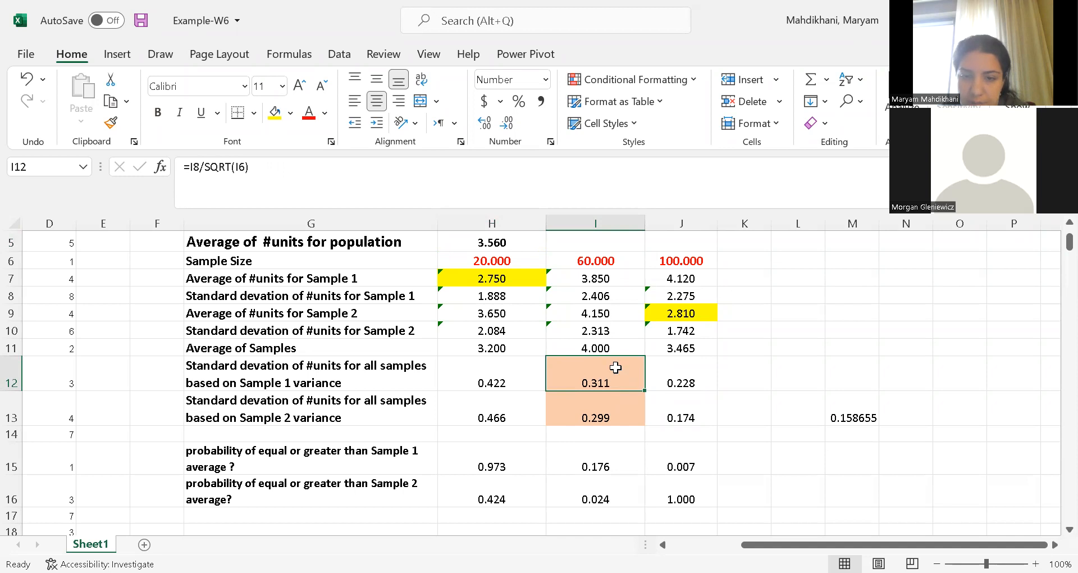
pyautogui.doubleClick(617, 368)
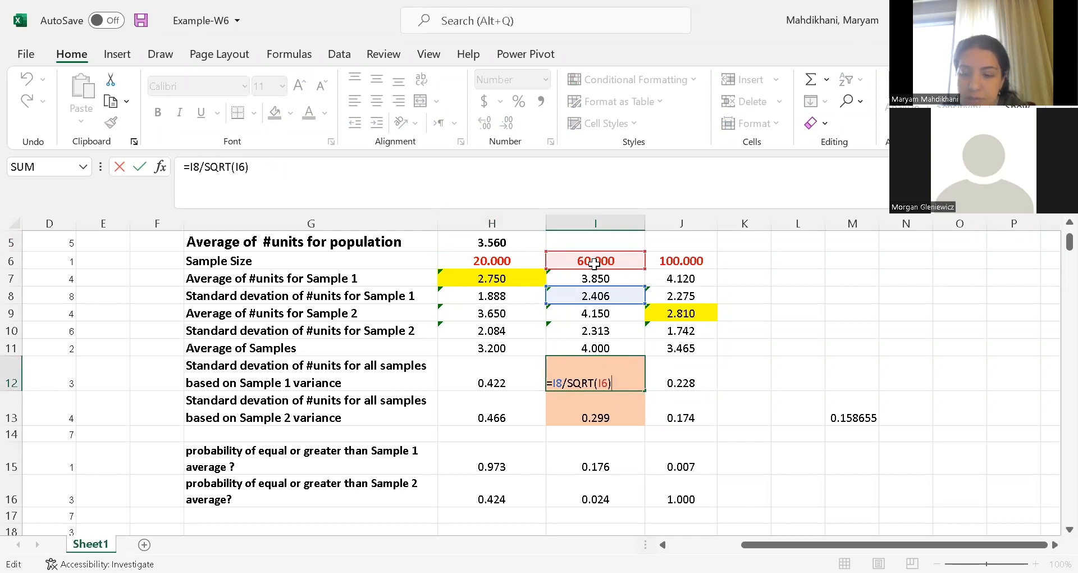
pyautogui.press('Return')
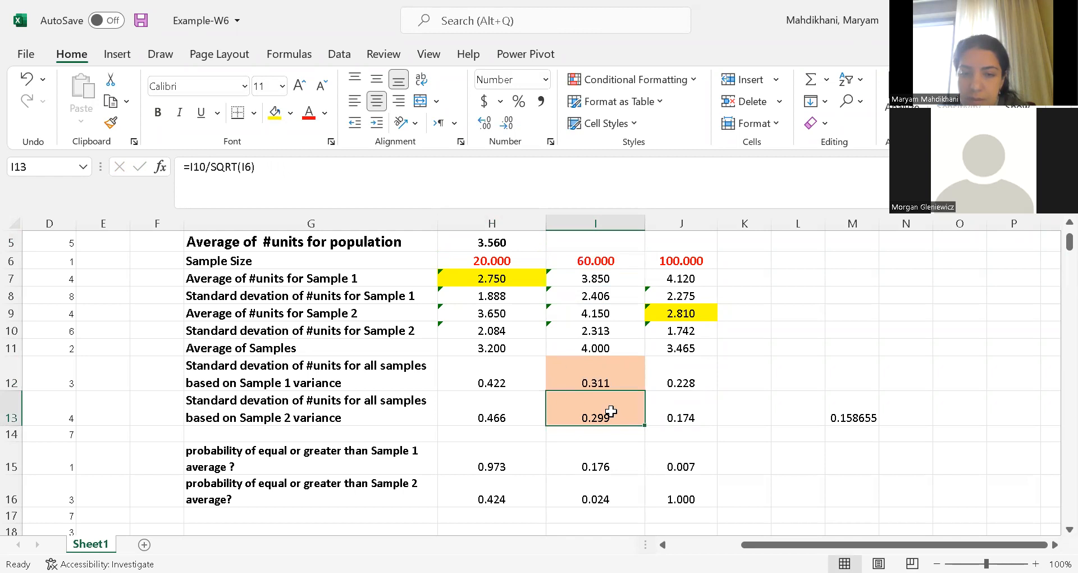
pyautogui.doubleClick(611, 412)
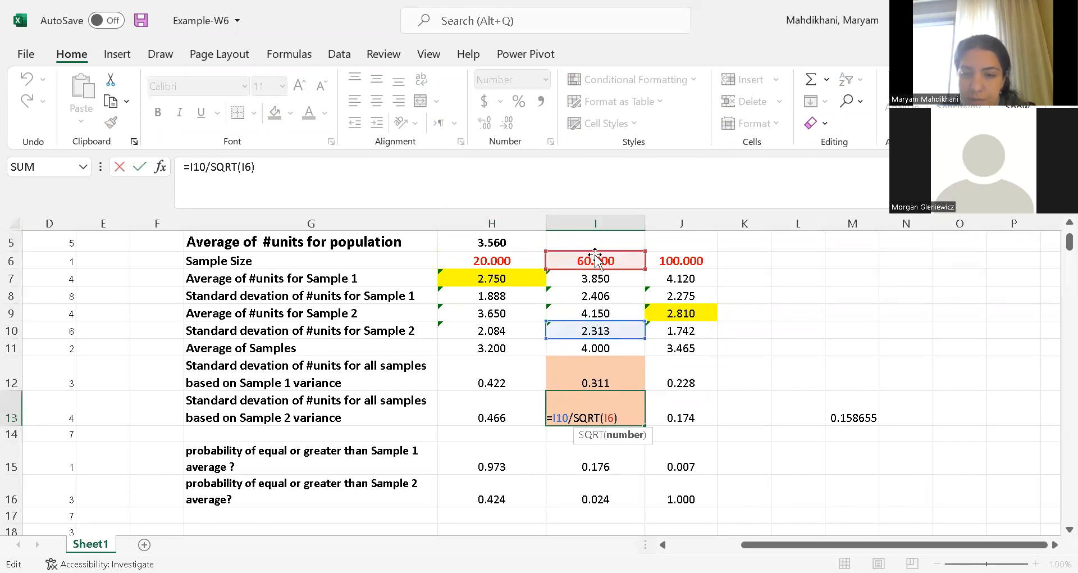
pyautogui.press('Return')
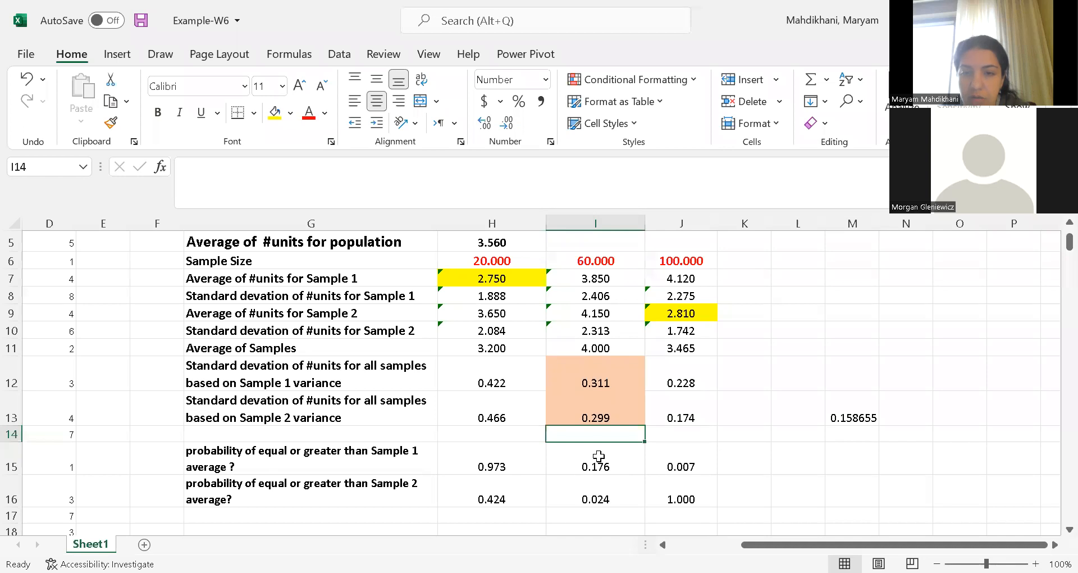
# Inspect the Sample 1 average in I7 and the NORM.DIST formula in I15 for its equal-or-greater probability
pyautogui.click(598, 279)
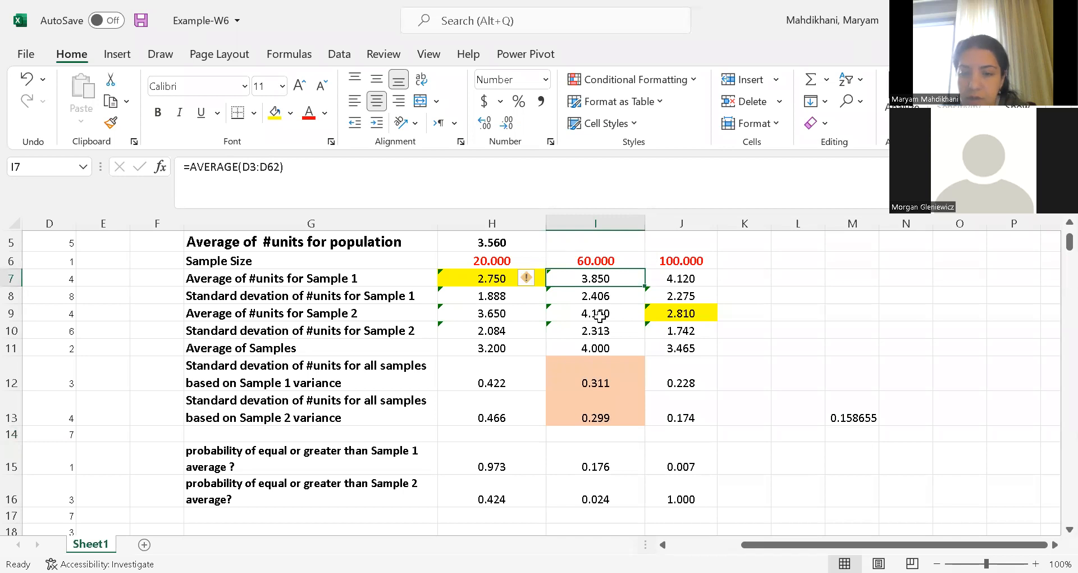
pyautogui.click(615, 465)
pyautogui.doubleClick(615, 465)
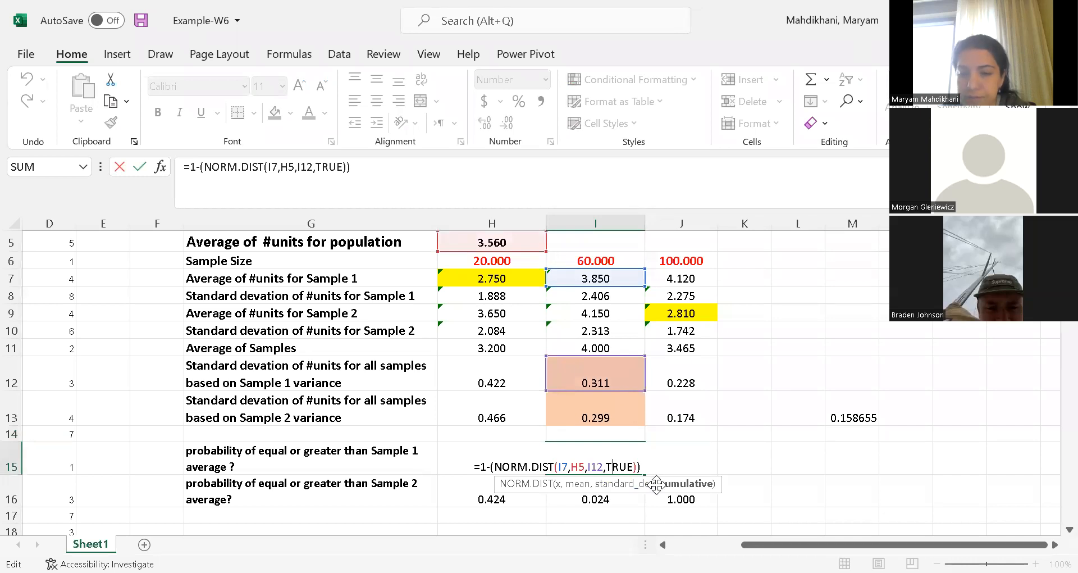
pyautogui.press('Return')
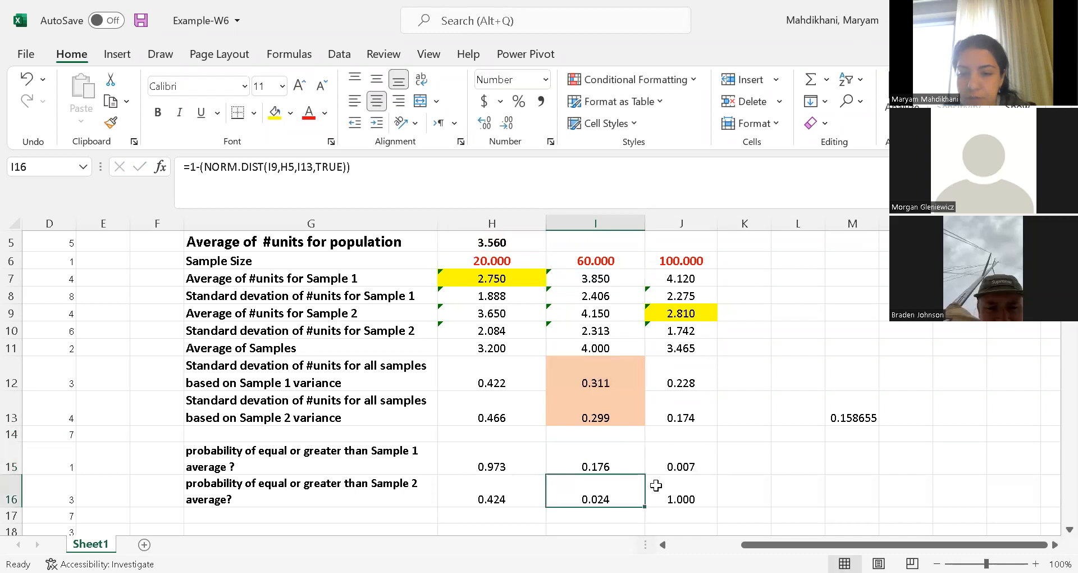
pyautogui.click(605, 465)
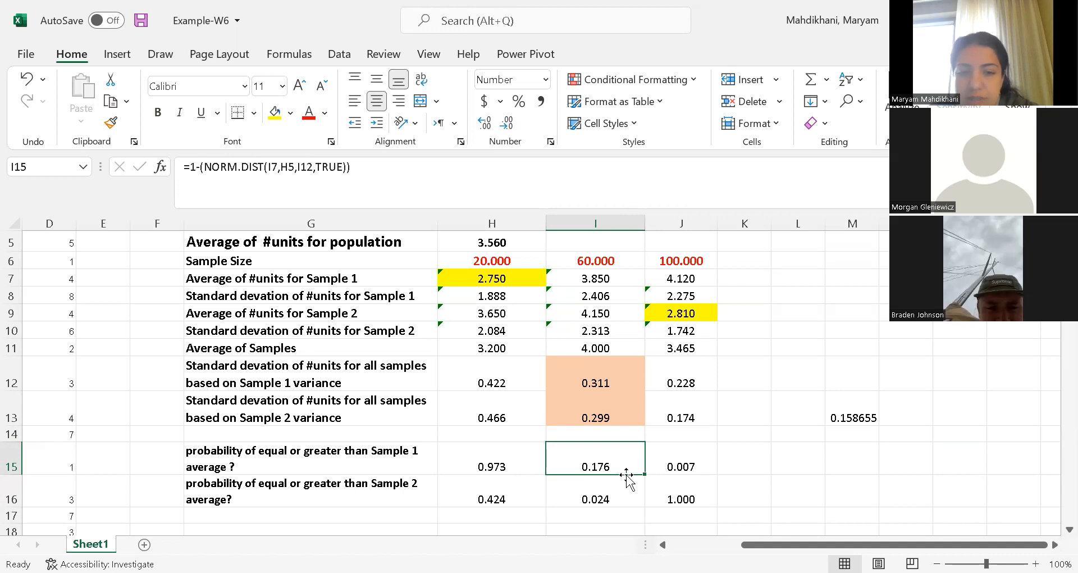
# Inspect the Sample 2 average in I9 and the NORM.DIST formula in I16 for its equal-or-greater probability
pyautogui.click(617, 495)
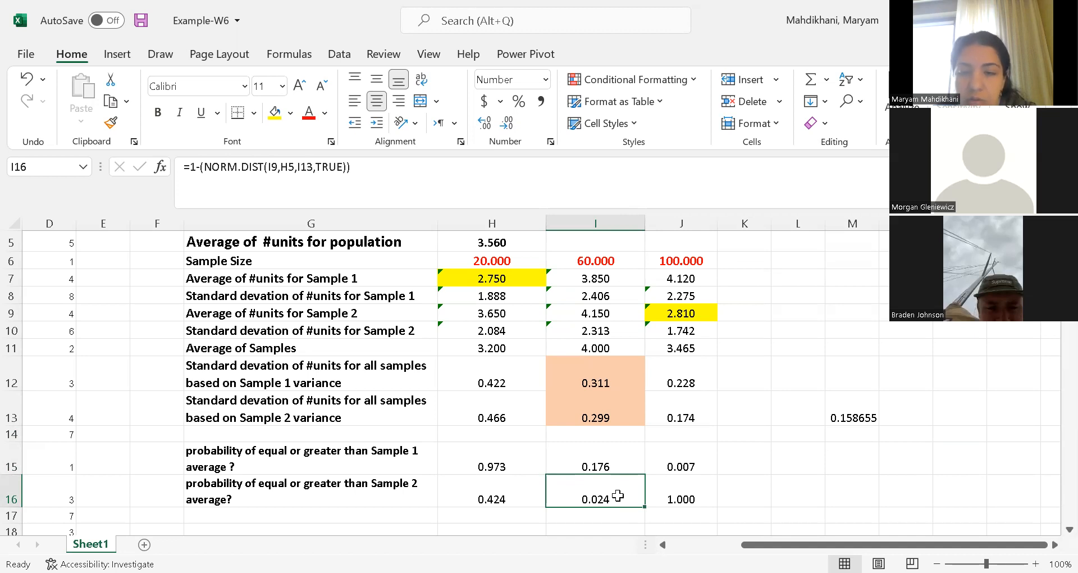
pyautogui.doubleClick(609, 314)
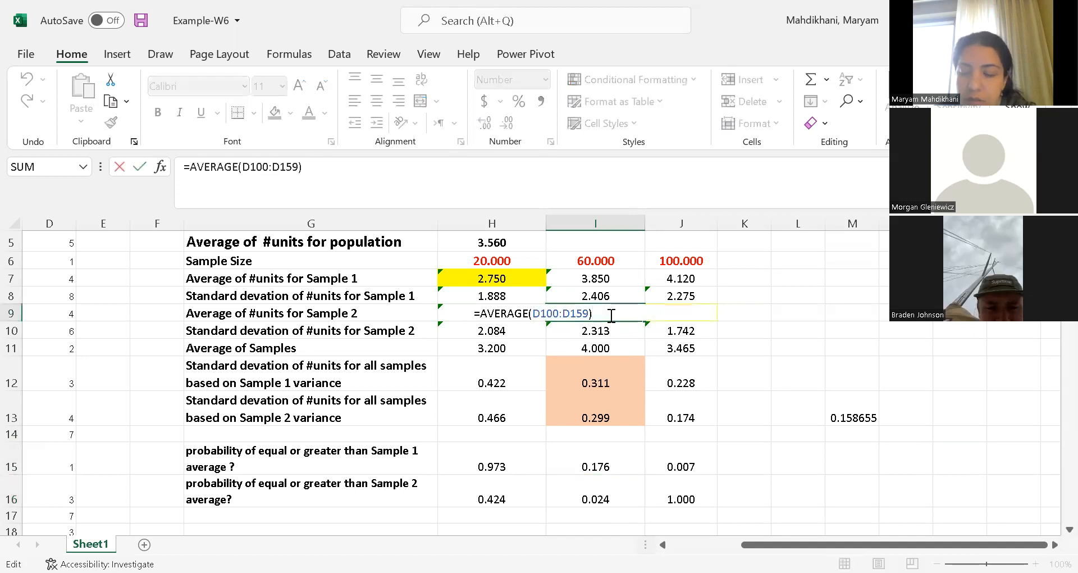
pyautogui.press('Return')
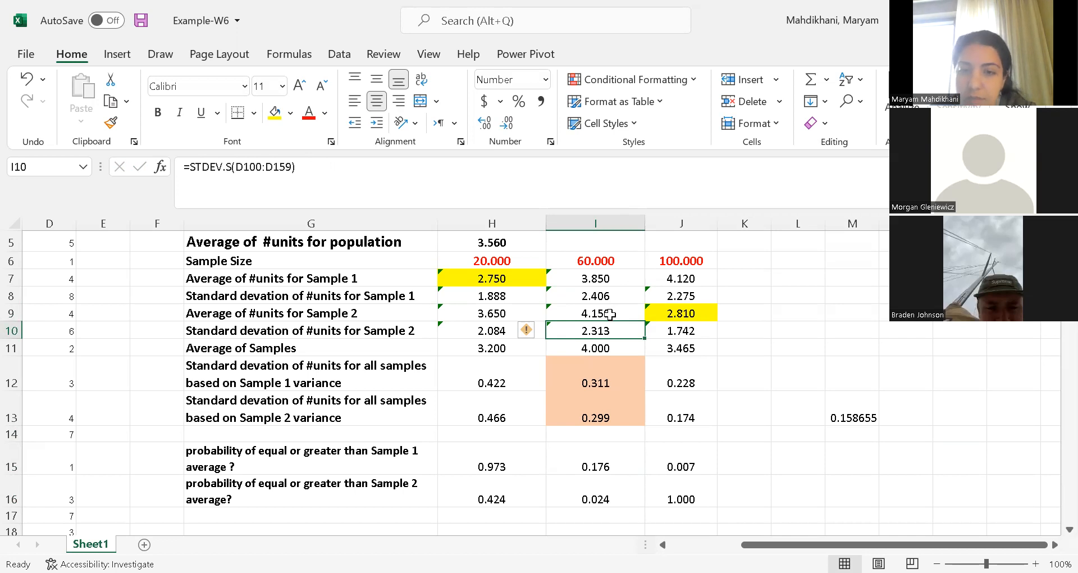
pyautogui.doubleClick(600, 487)
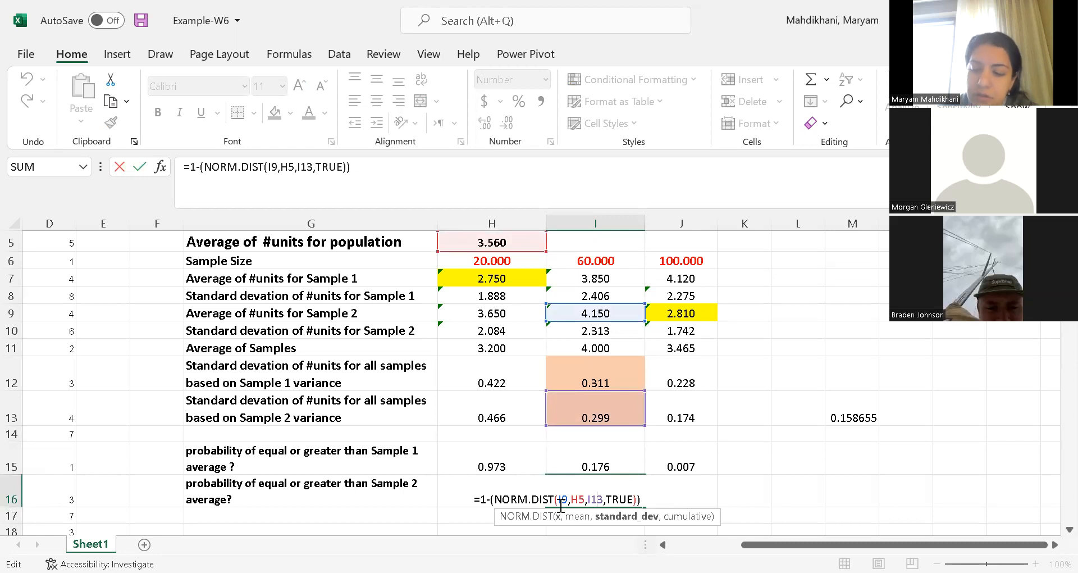
pyautogui.press('Return')
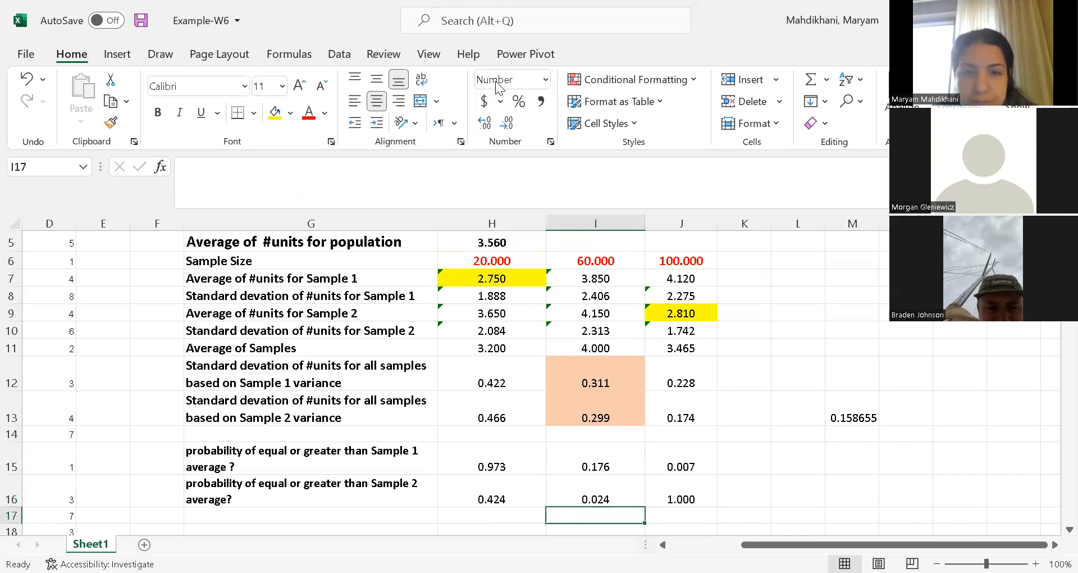
# Check the number format and decimal places of the all-samples standard deviation in I12, accepting the existing settings
pyautogui.hotkey('alt', 'Tab')
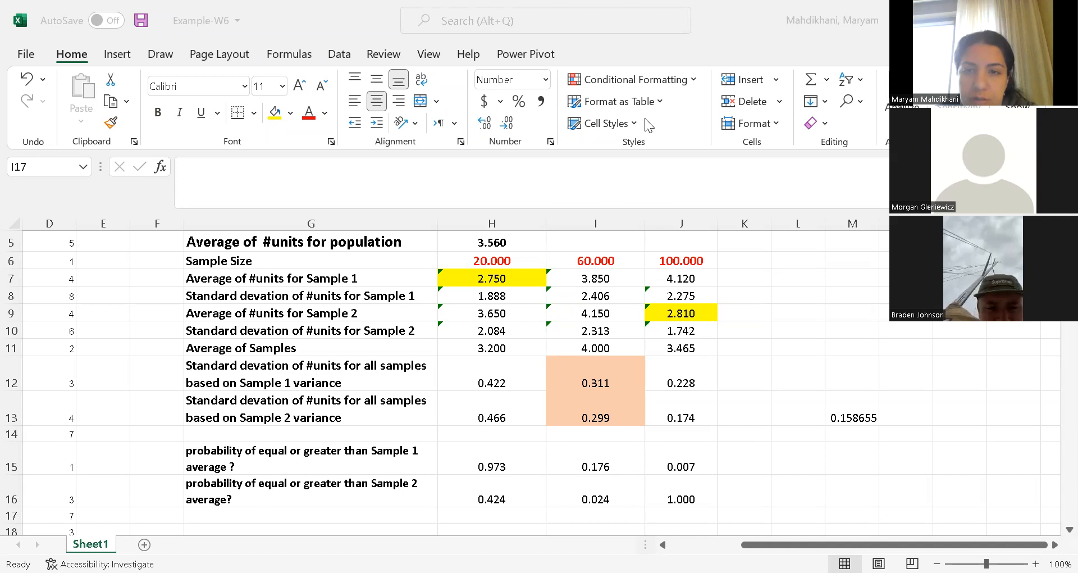
pyautogui.click(604, 370)
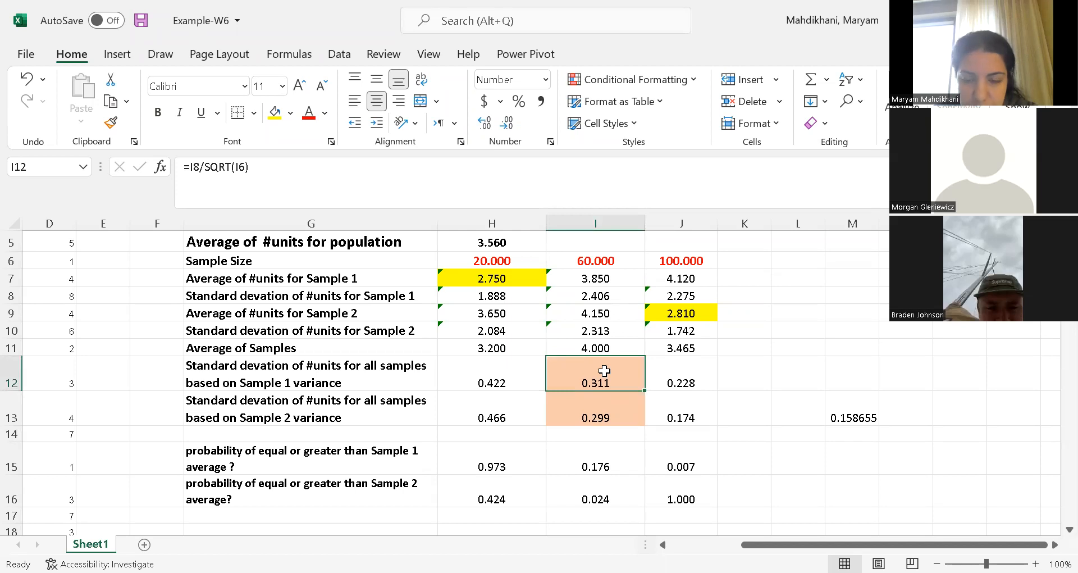
pyautogui.rightClick(604, 371)
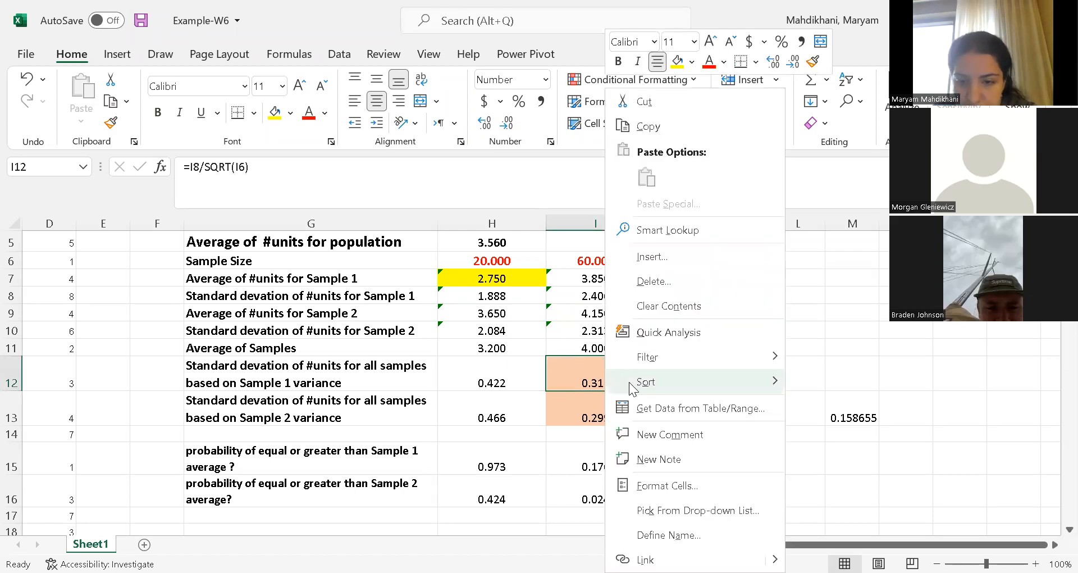
pyautogui.click(682, 485)
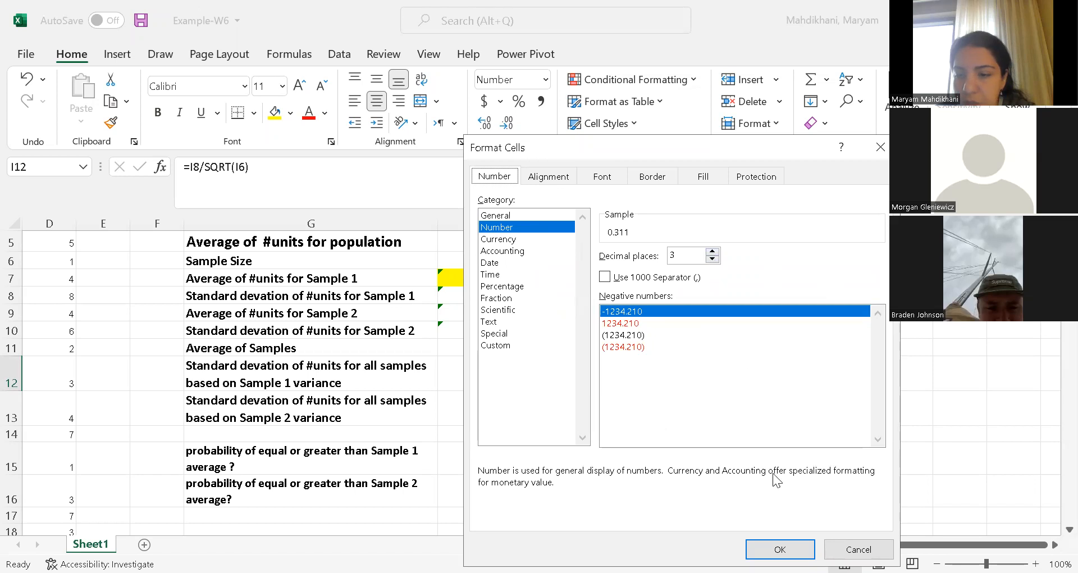
pyautogui.click(780, 549)
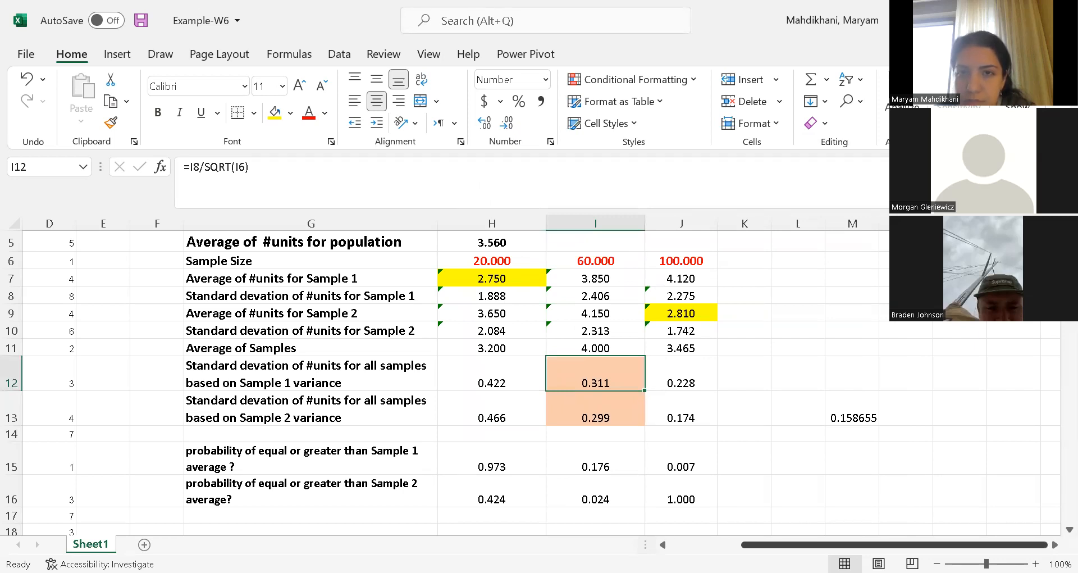
pyautogui.click(474, 27)
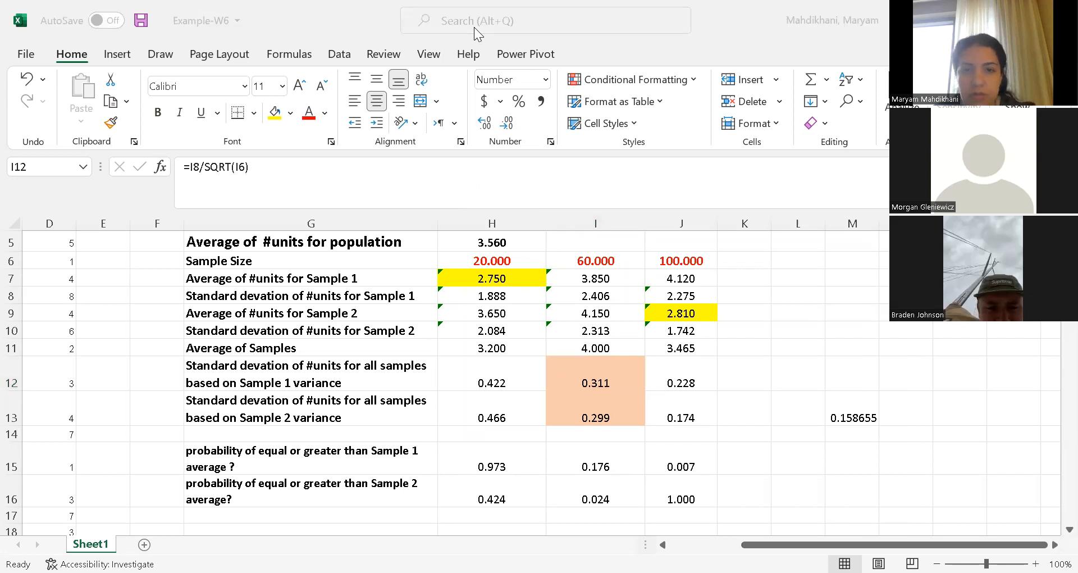